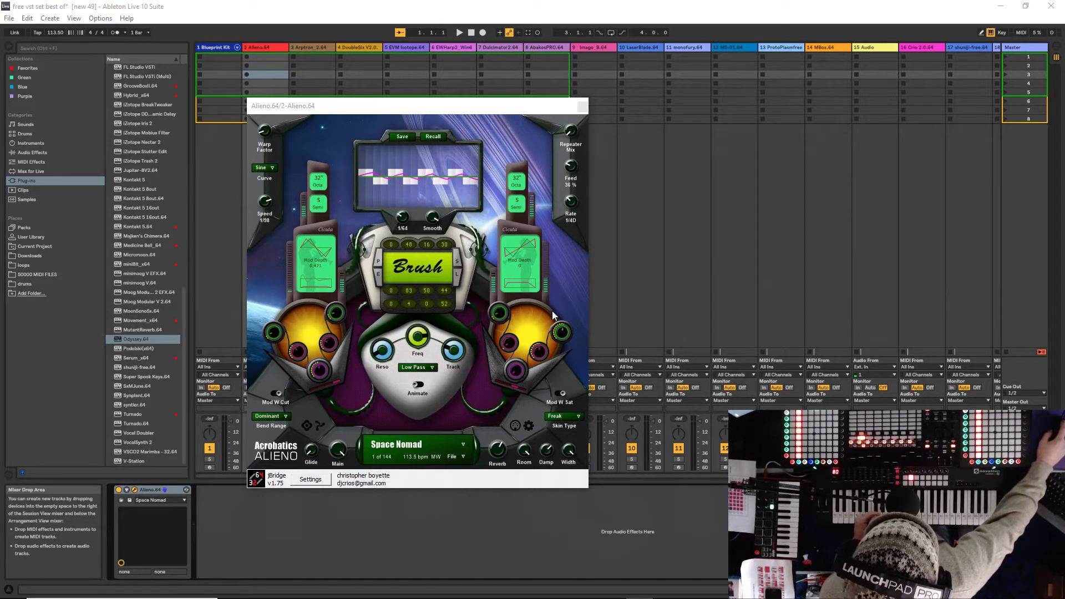
Move the Alieno plug-in window higher over the session grid and bring up the beginning of the browser's plug-in list.
drag(353, 111, 396, 100)
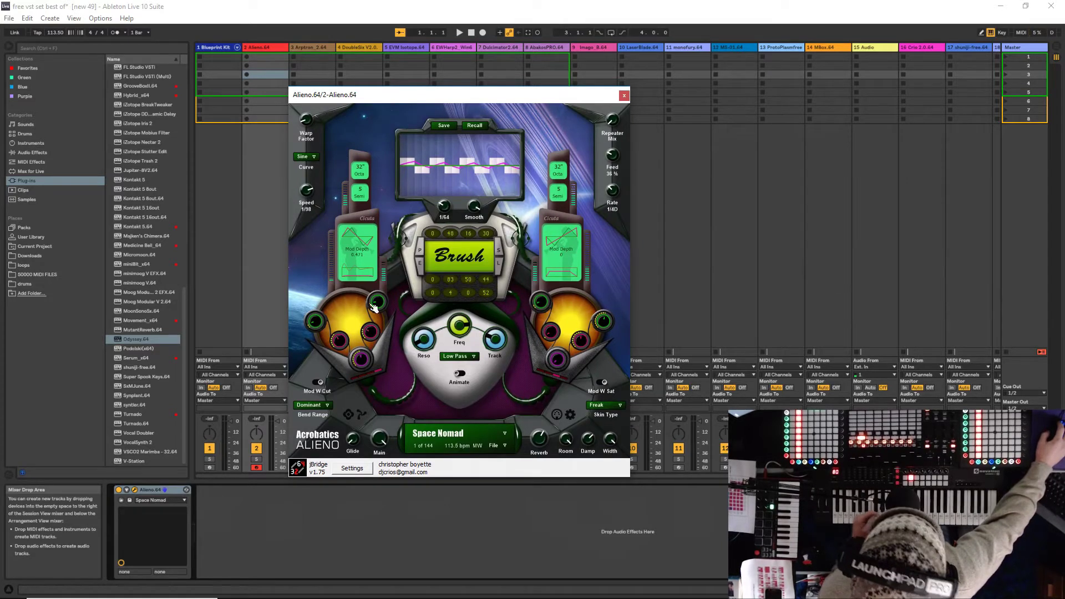
mouse_move(479, 100)
mouse_down()
mouse_move(406, 93)
mouse_move(355, 73)
mouse_move(478, 87)
mouse_up()
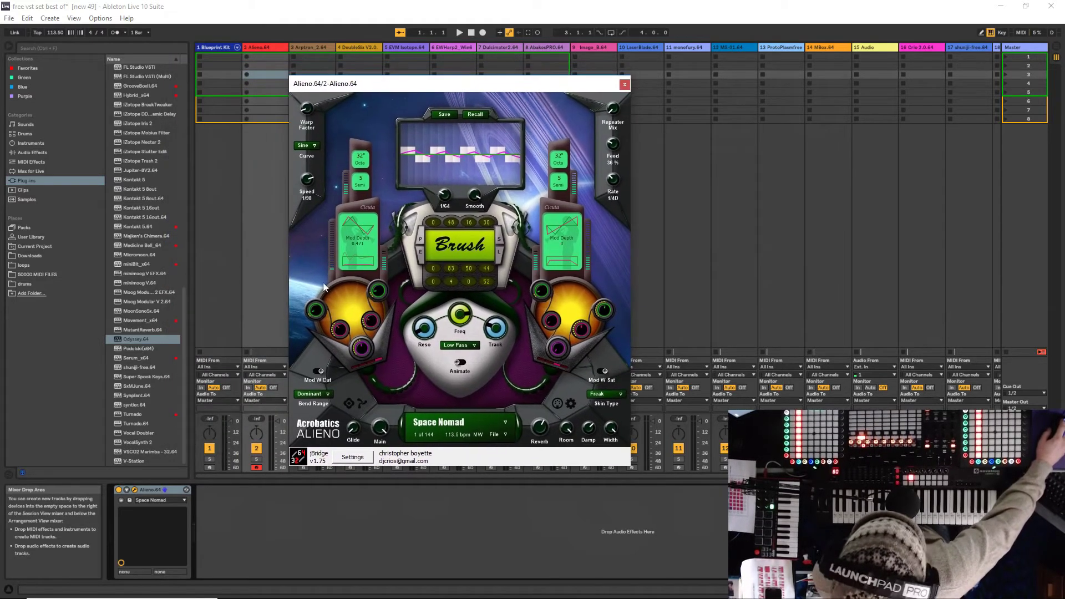
drag(184, 384, 185, 149)
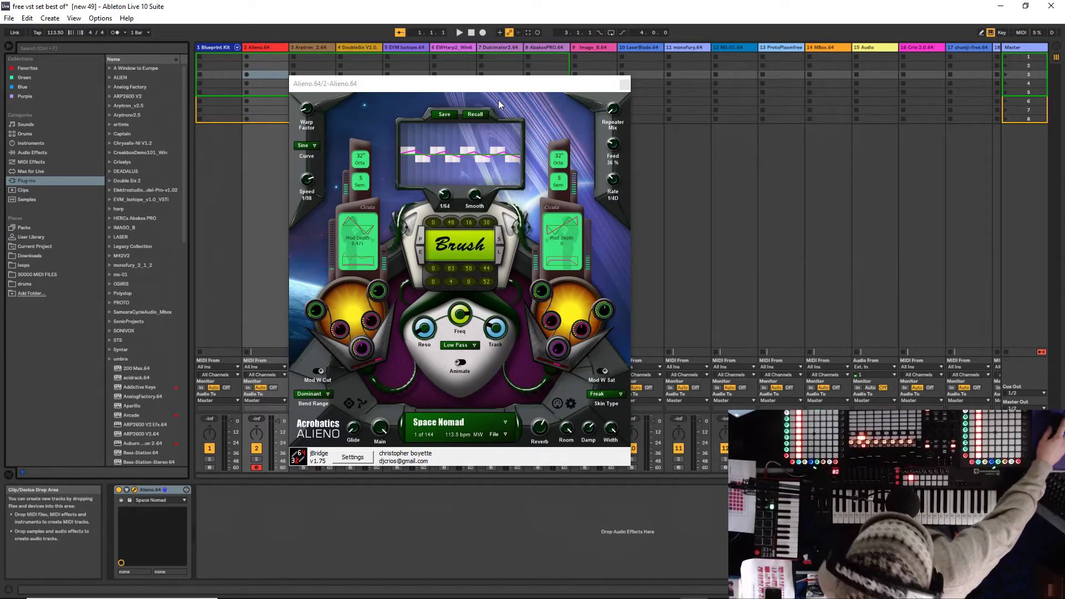
Move the Alieno window clear of the higher-numbered tracks and inspect the synth's MIDI settings.
drag(455, 85, 347, 71)
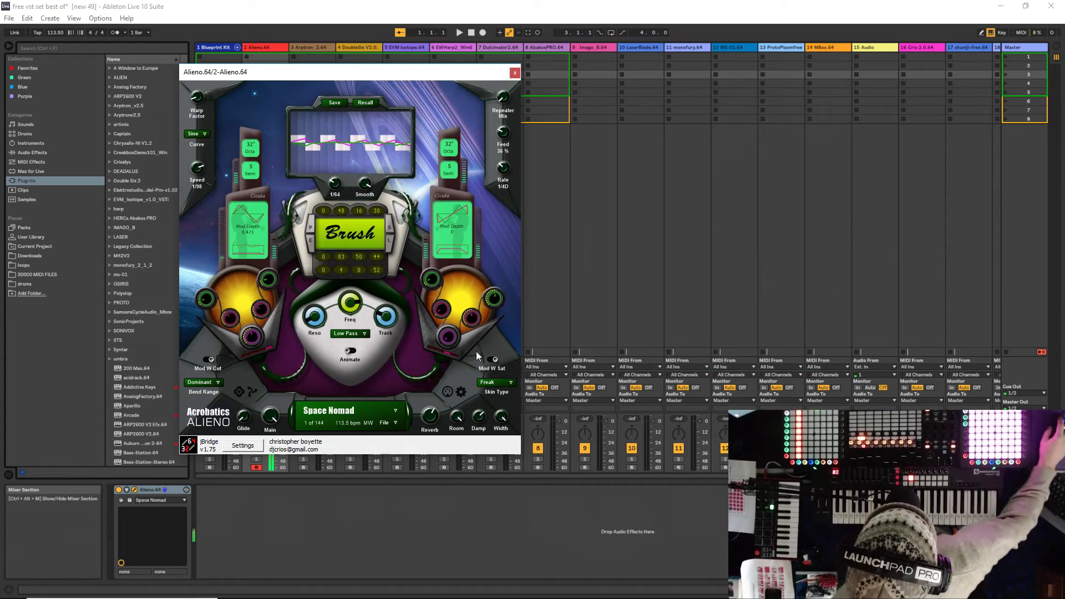
click(461, 392)
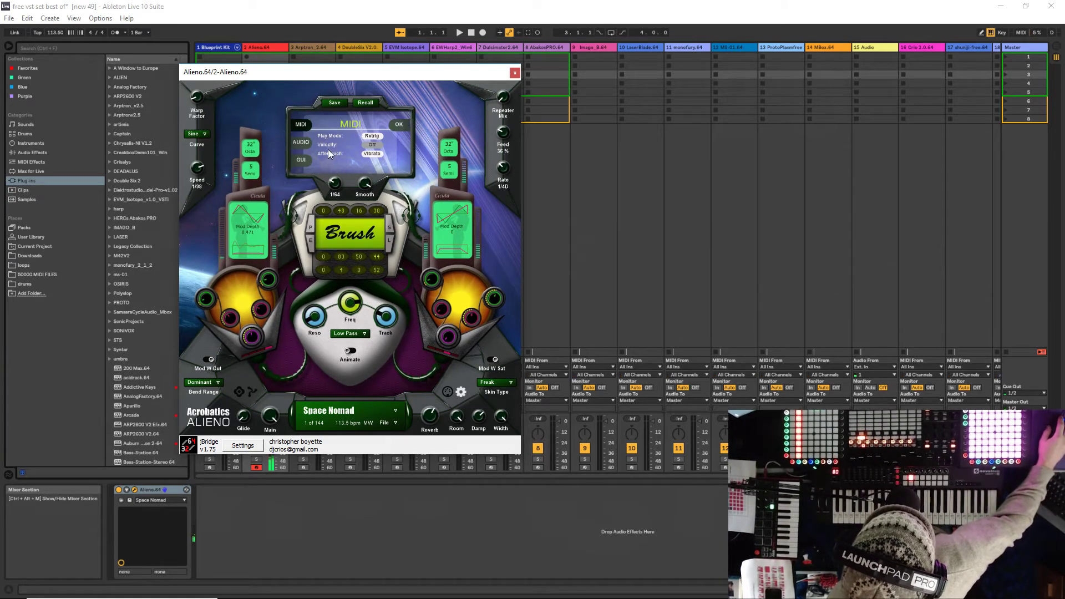
click(461, 393)
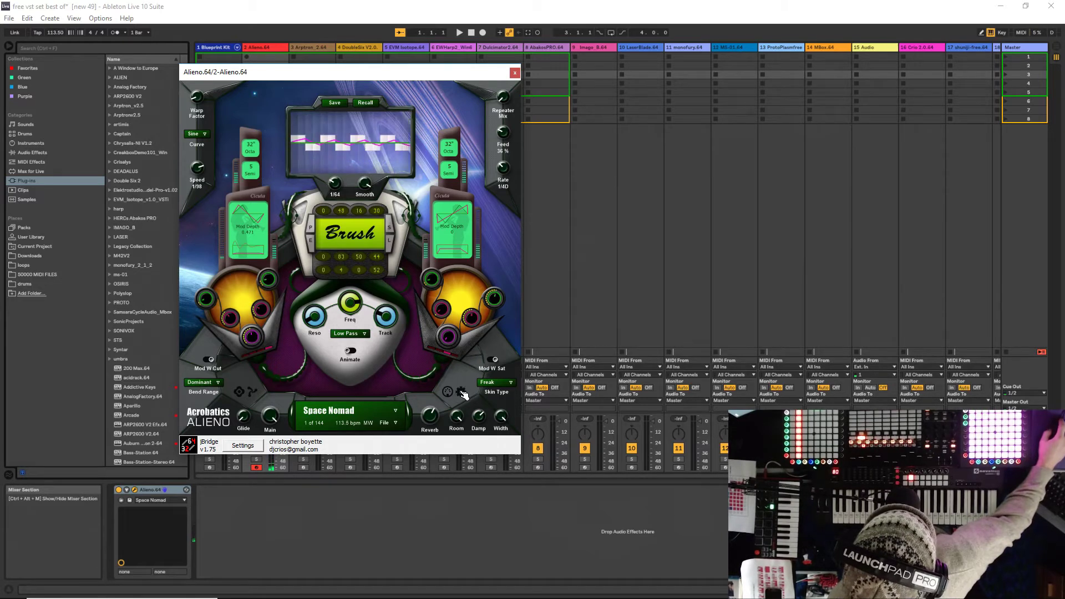
Audition Alieno's Hidden Reaction preset and load Gently Painting in its place.
click(397, 414)
click(328, 221)
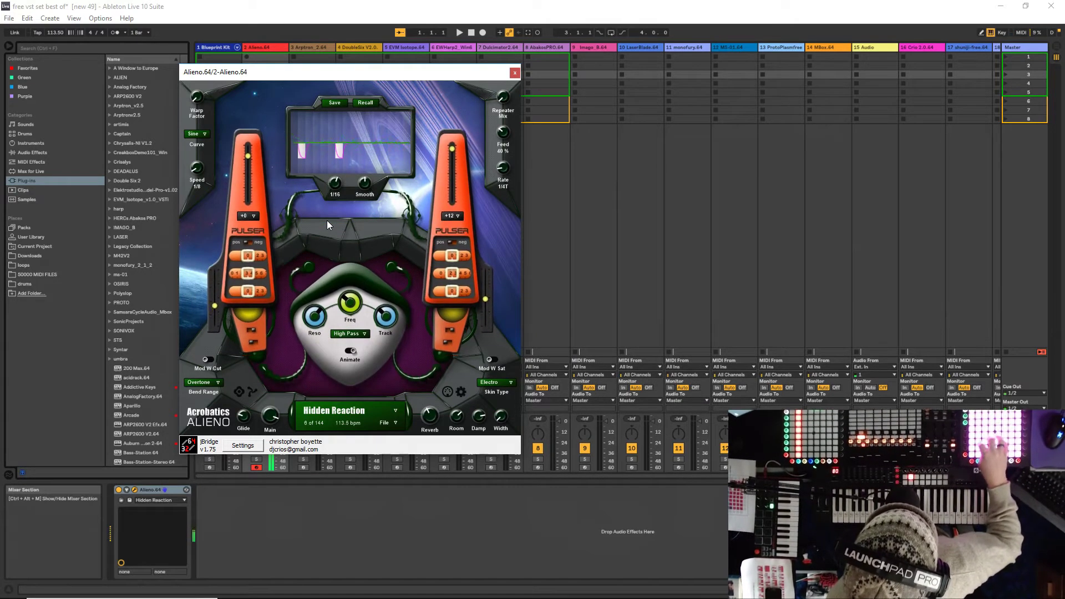
click(394, 414)
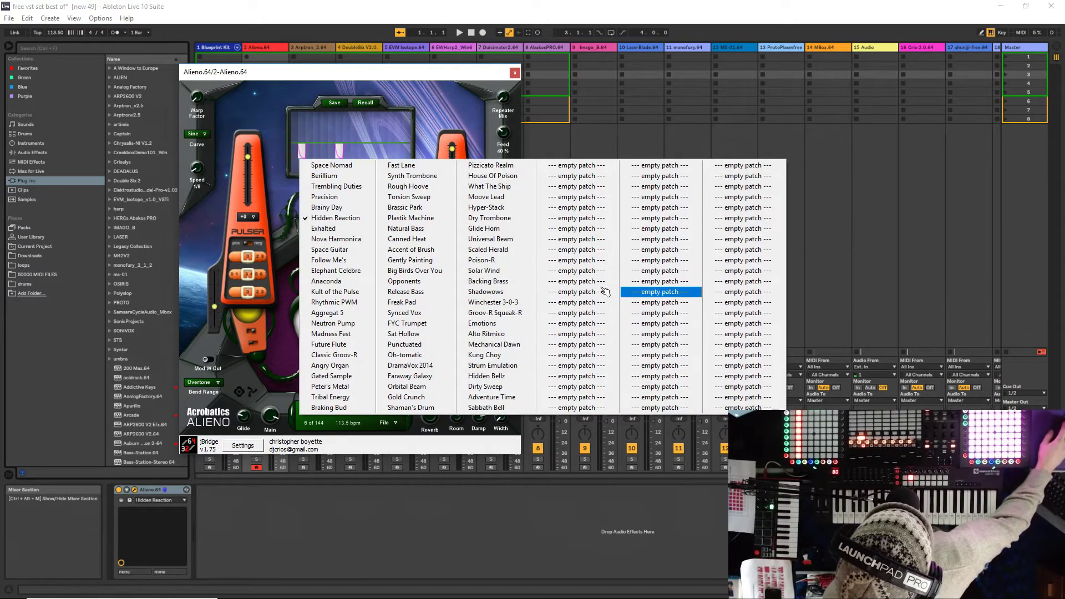
click(402, 261)
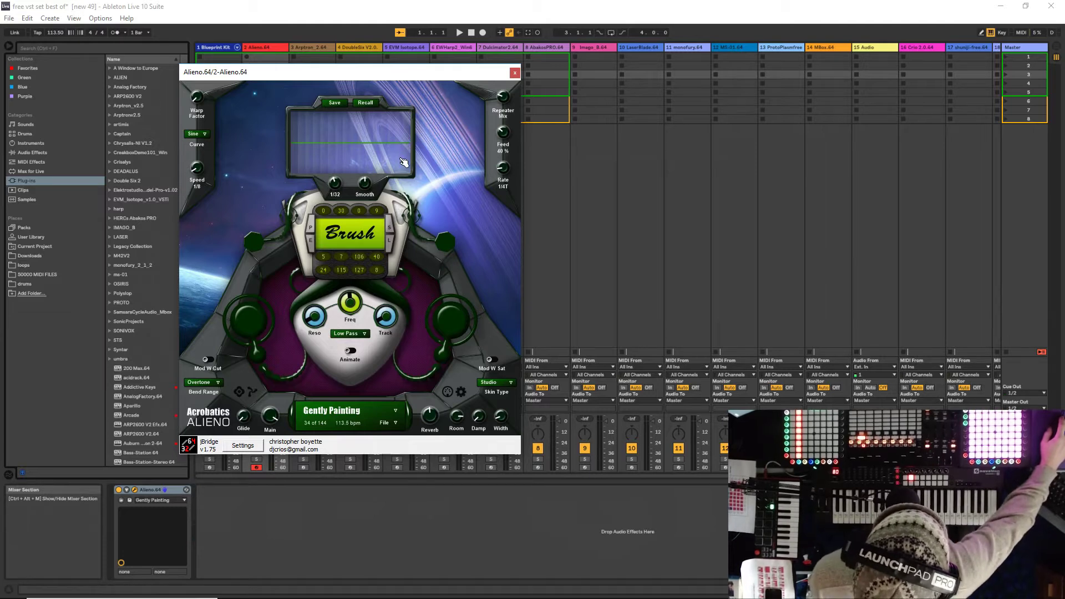
drag(347, 76, 370, 99)
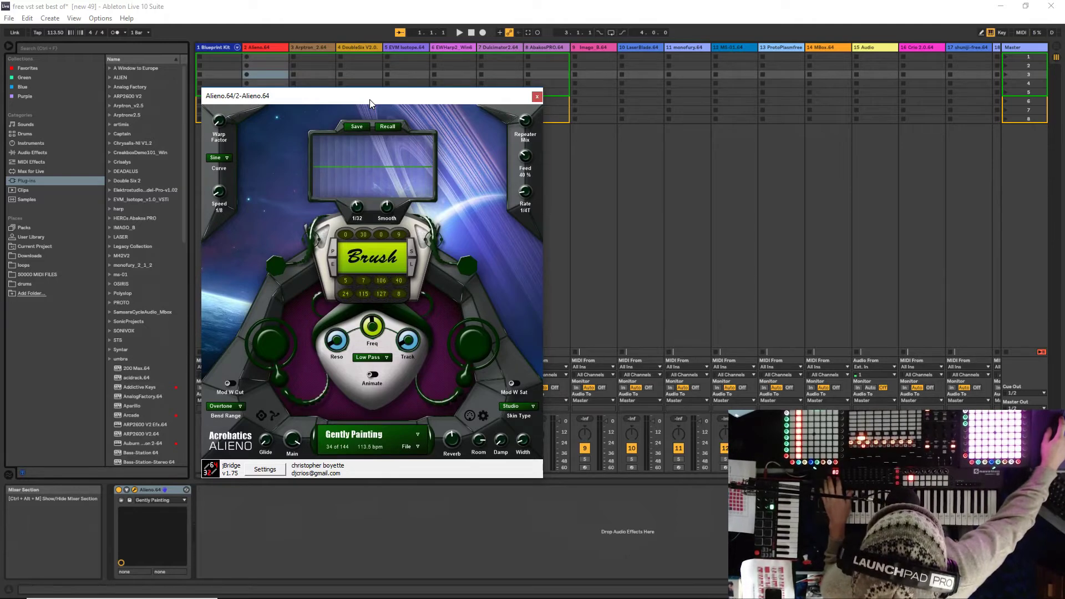
Go to the Arptron track and set Beat-1 to 8, the Arp-2 direction to up and Octave-2 to 1.
key(Right)
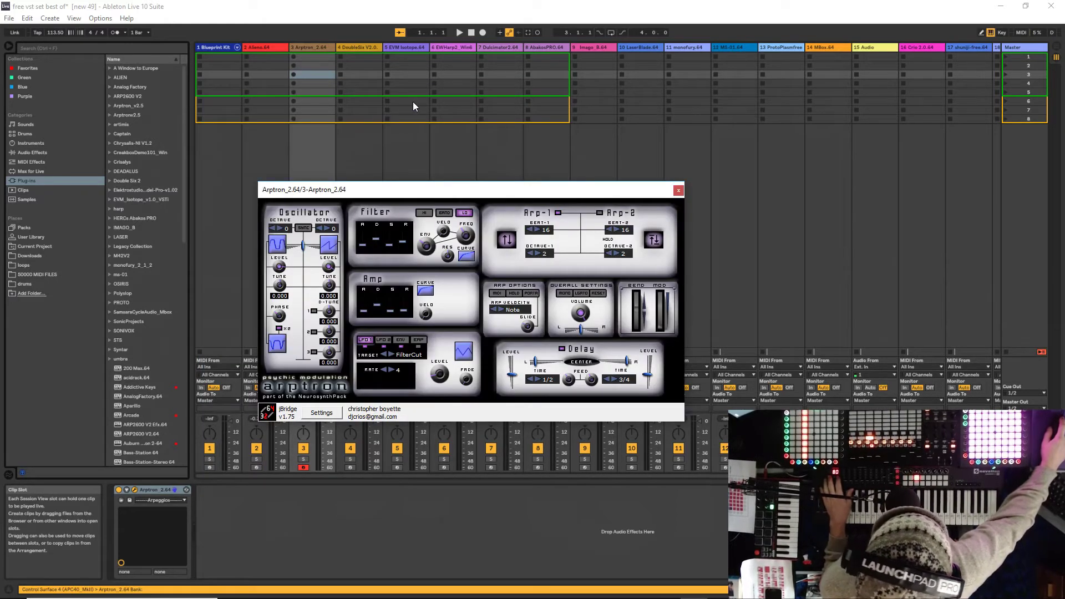
drag(478, 186, 439, 161)
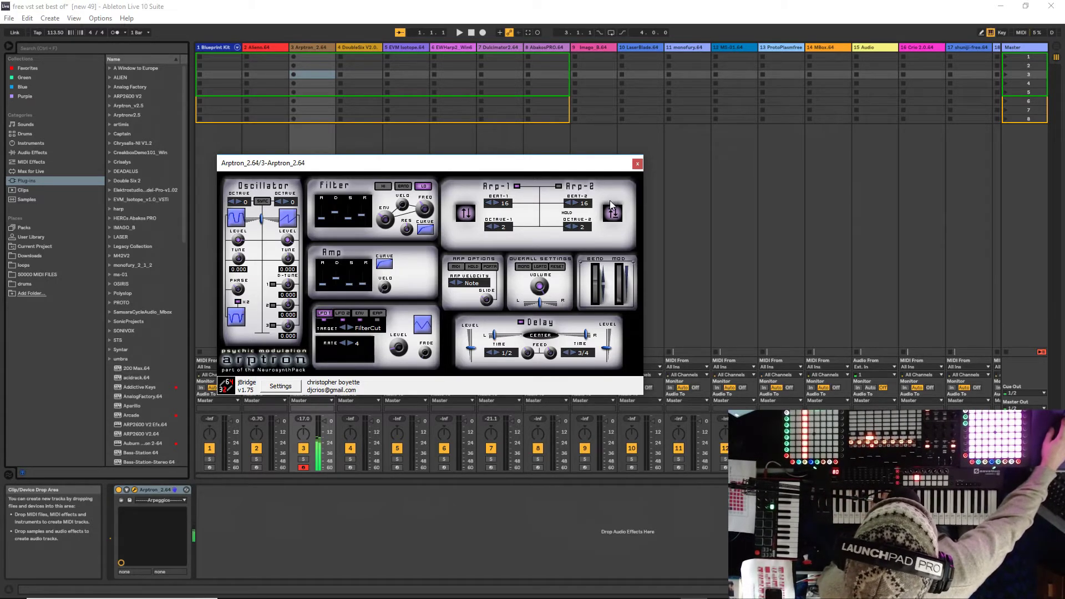
click(489, 203)
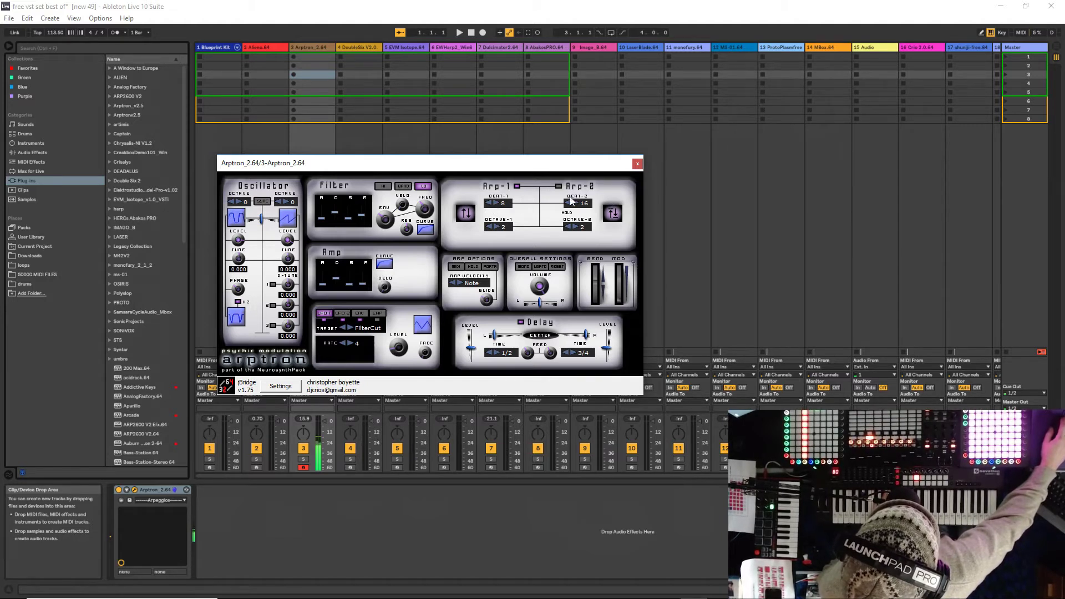
click(613, 216)
click(568, 228)
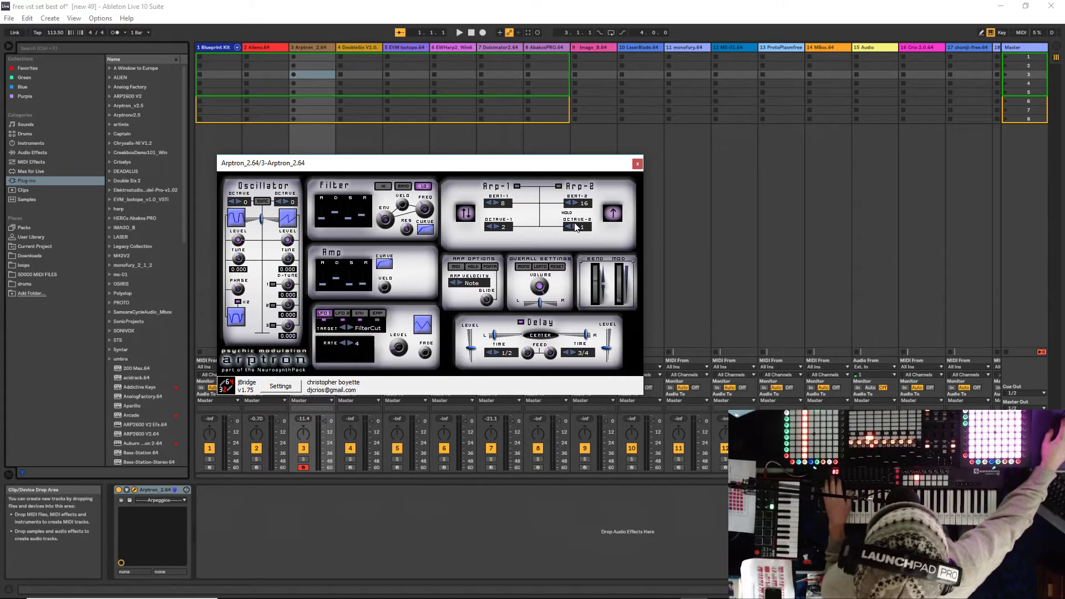
Go to the DoubleSix track and reposition its plug-in window so the whole synth interface is visible.
key(Right)
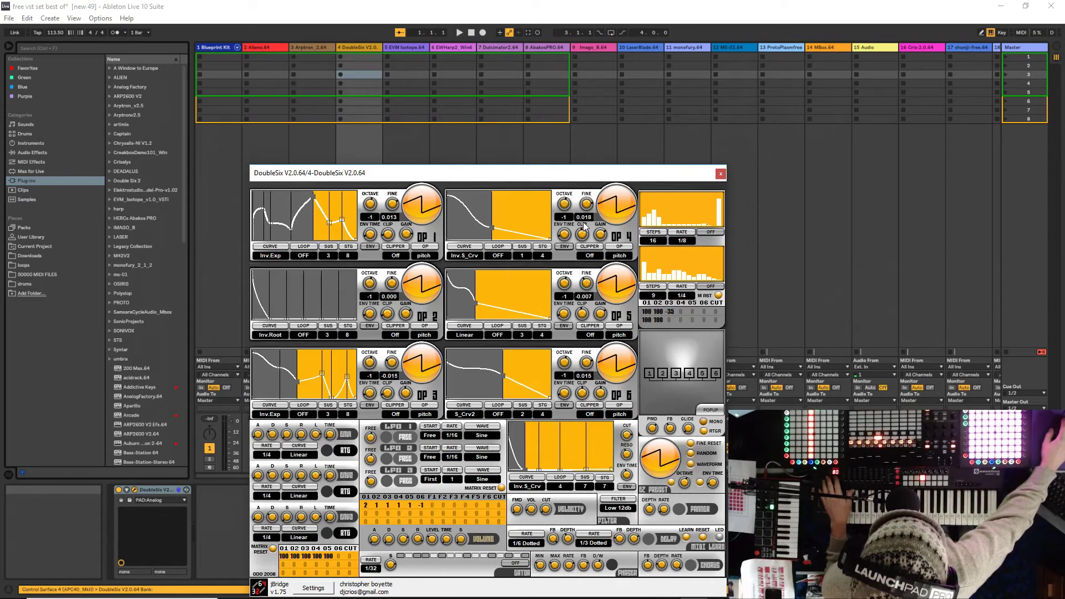
drag(516, 174, 465, 91)
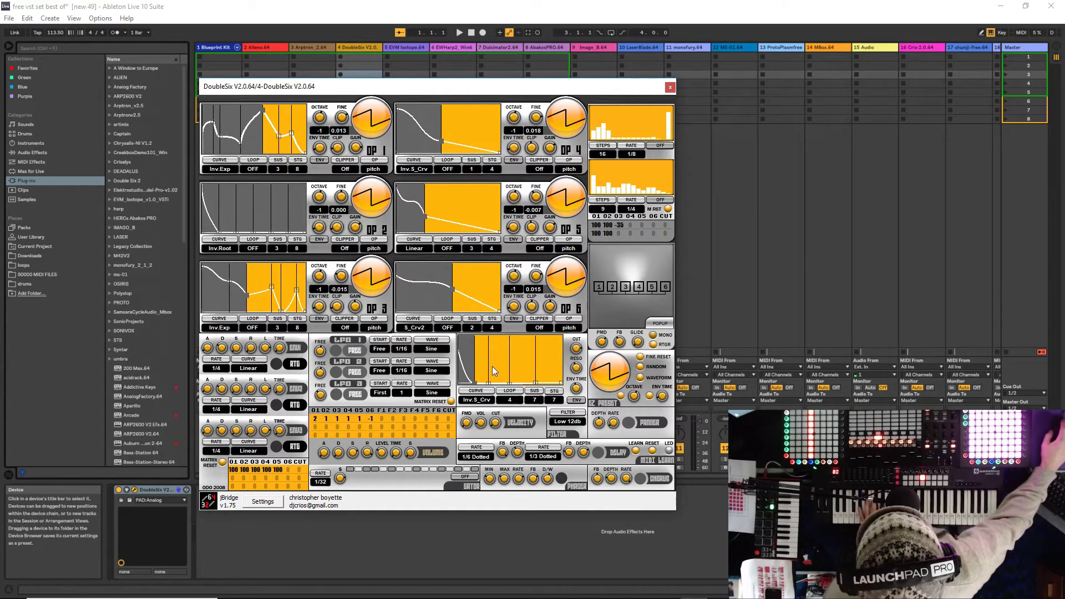
drag(384, 88, 310, 78)
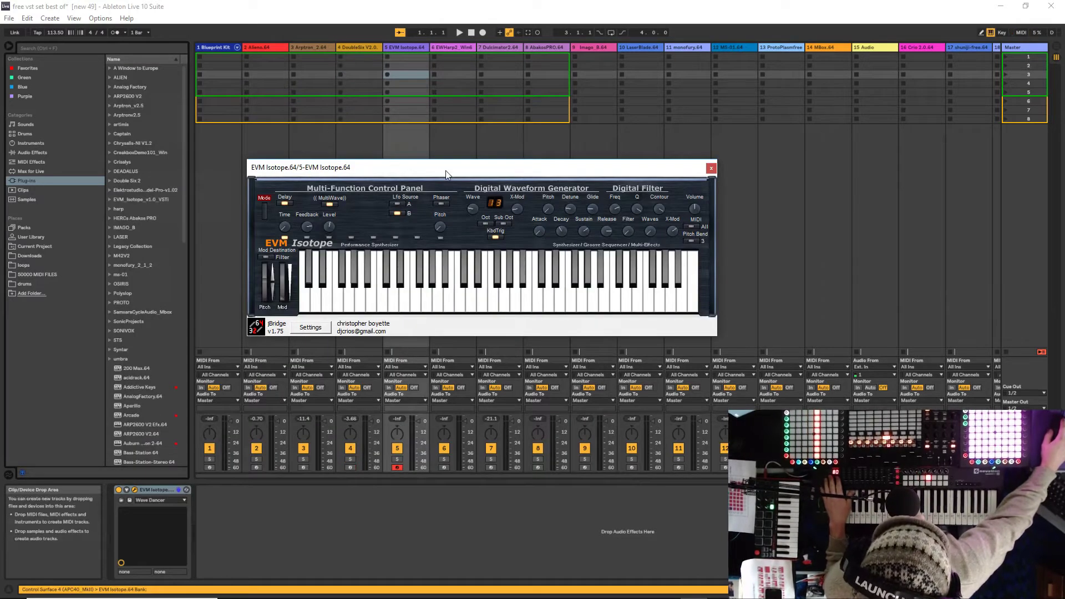
Reposition the EVM Isotope window, switch its LFO source to A and set the waveform number to 05.
drag(449, 171, 420, 158)
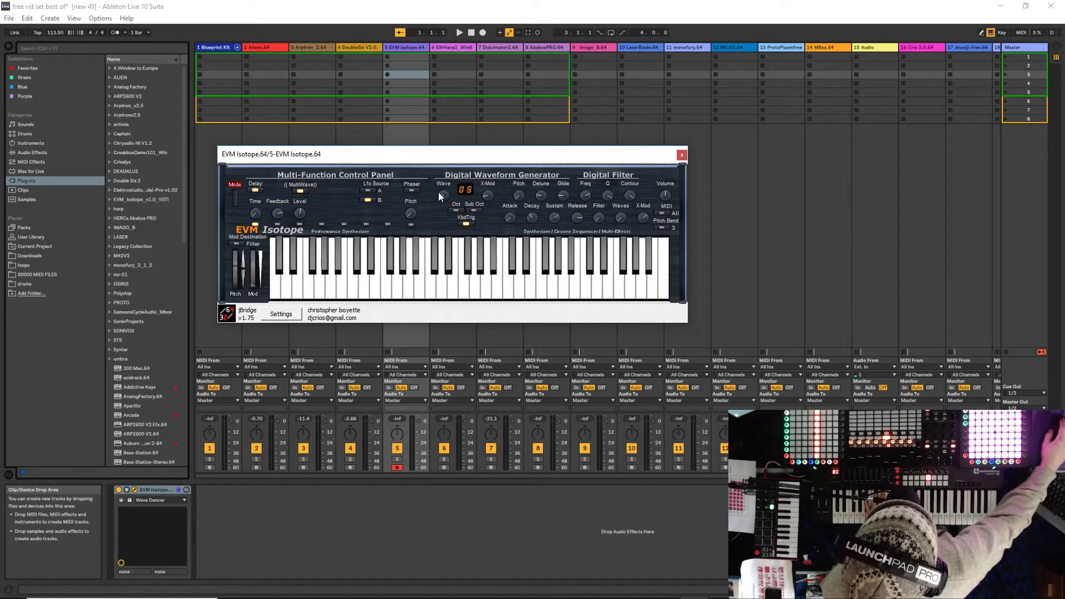
drag(459, 68, 510, 14)
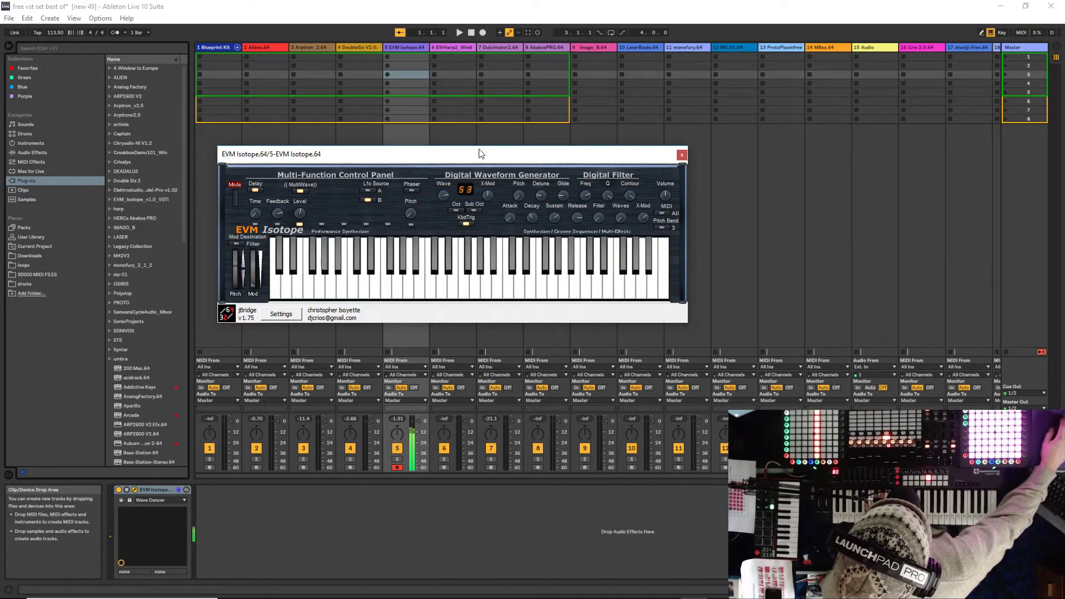
click(368, 192)
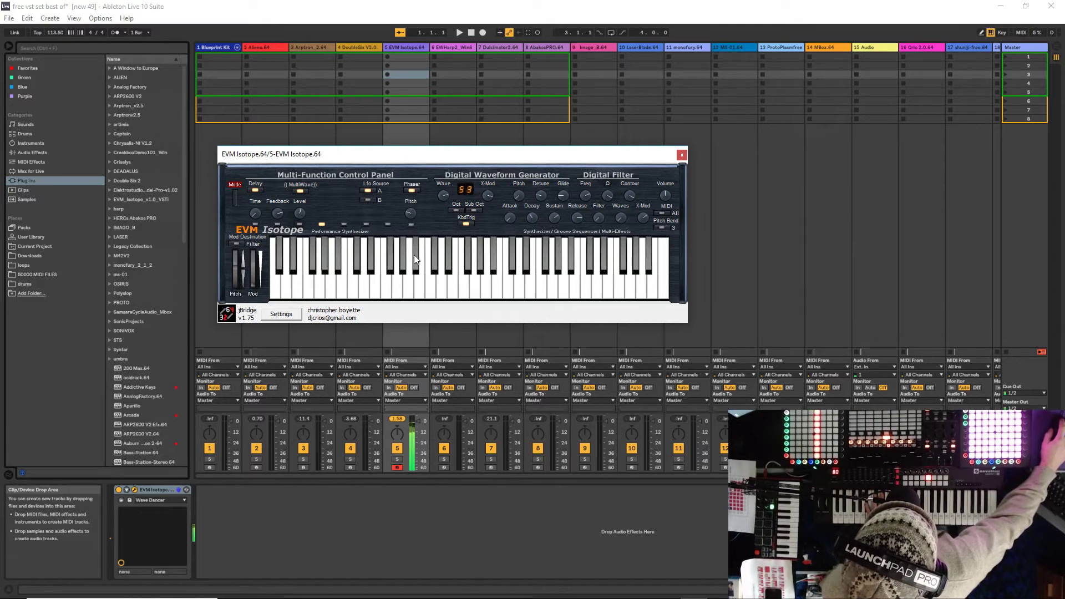
drag(444, 202, 447, 247)
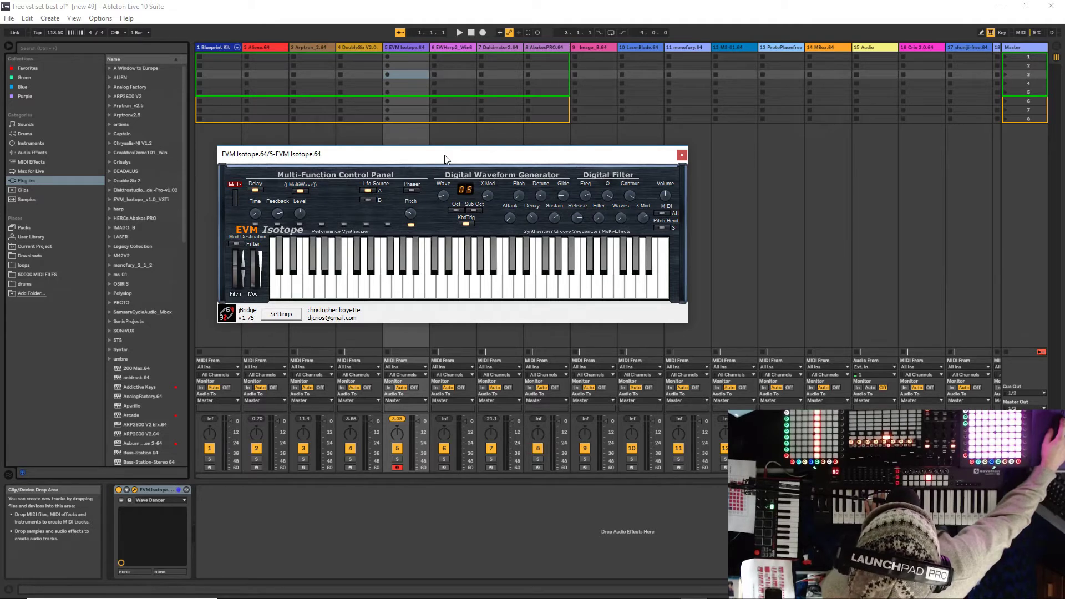
mouse_move(445, 156)
mouse_down()
mouse_move(411, 218)
mouse_move(445, 177)
mouse_up()
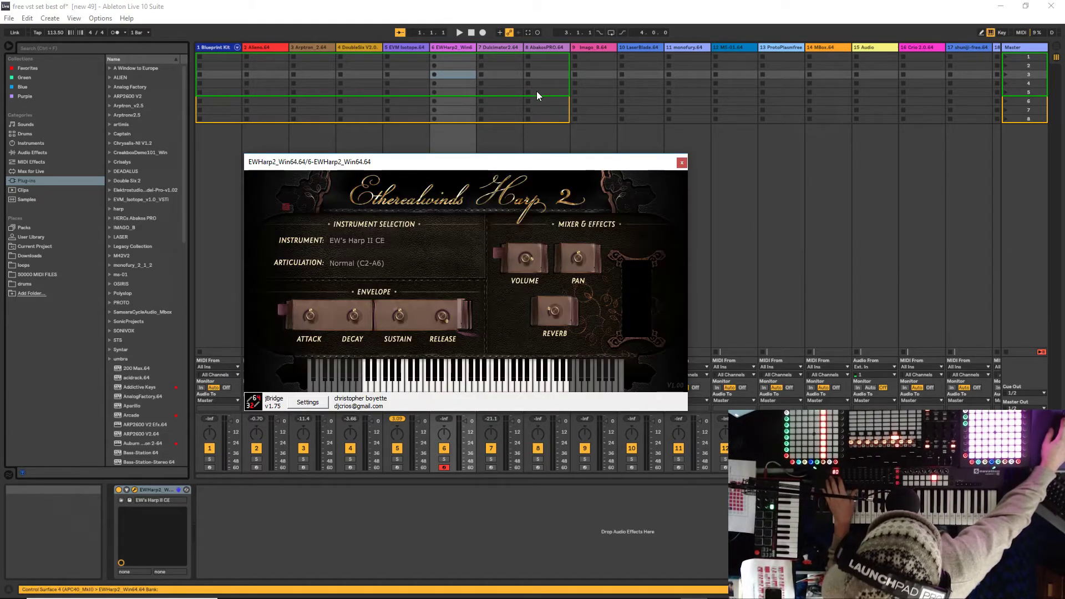
Move the Etherealwinds Harp 2 window up so the track mixer below it is uncovered.
drag(500, 164, 453, 119)
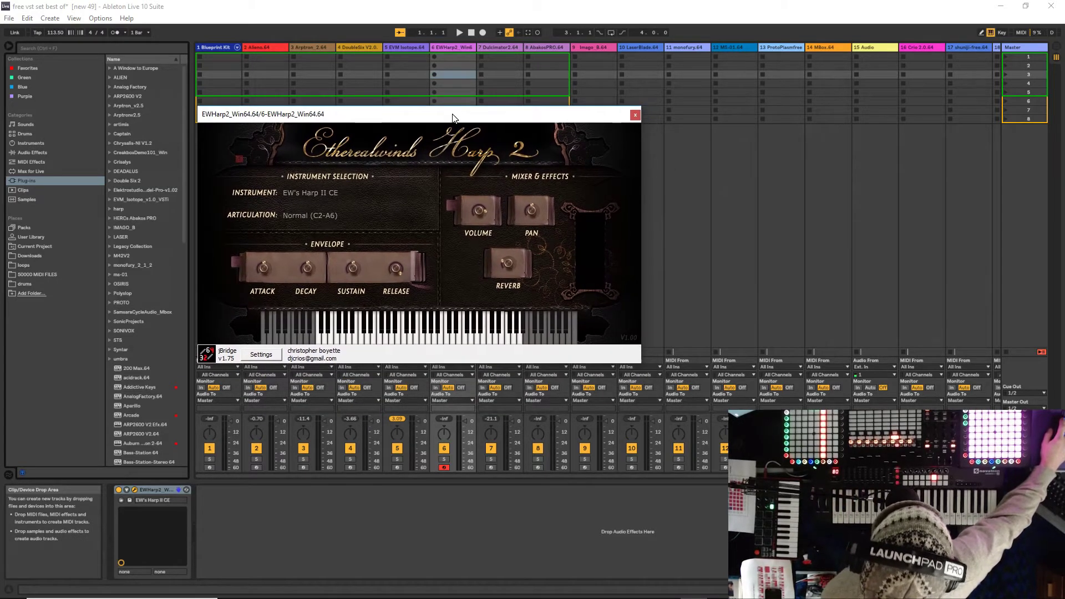
mouse_move(453, 118)
mouse_down()
mouse_move(475, 115)
mouse_move(453, 116)
mouse_up()
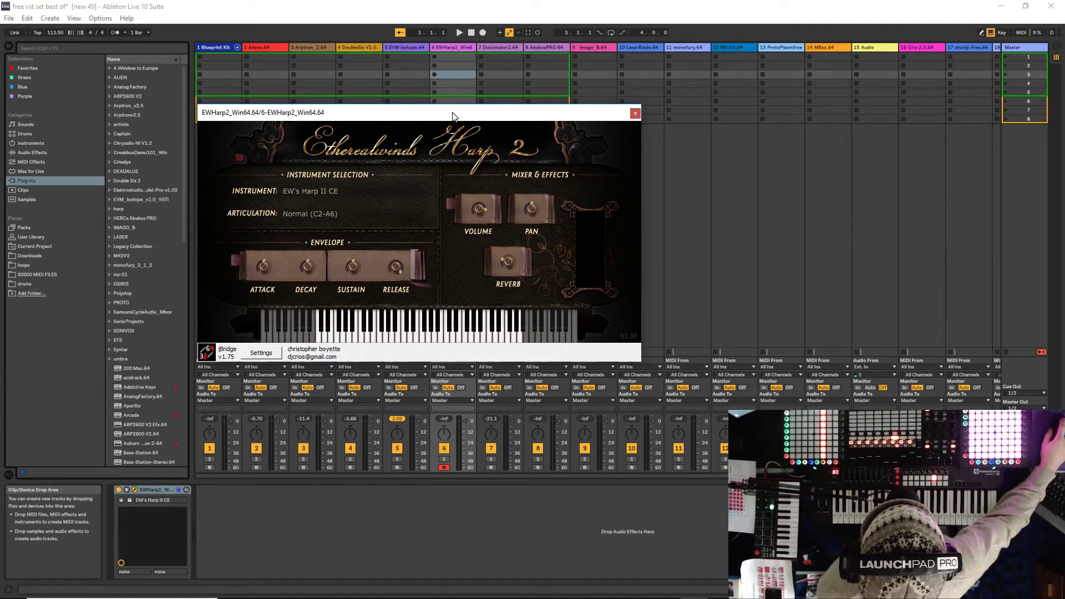
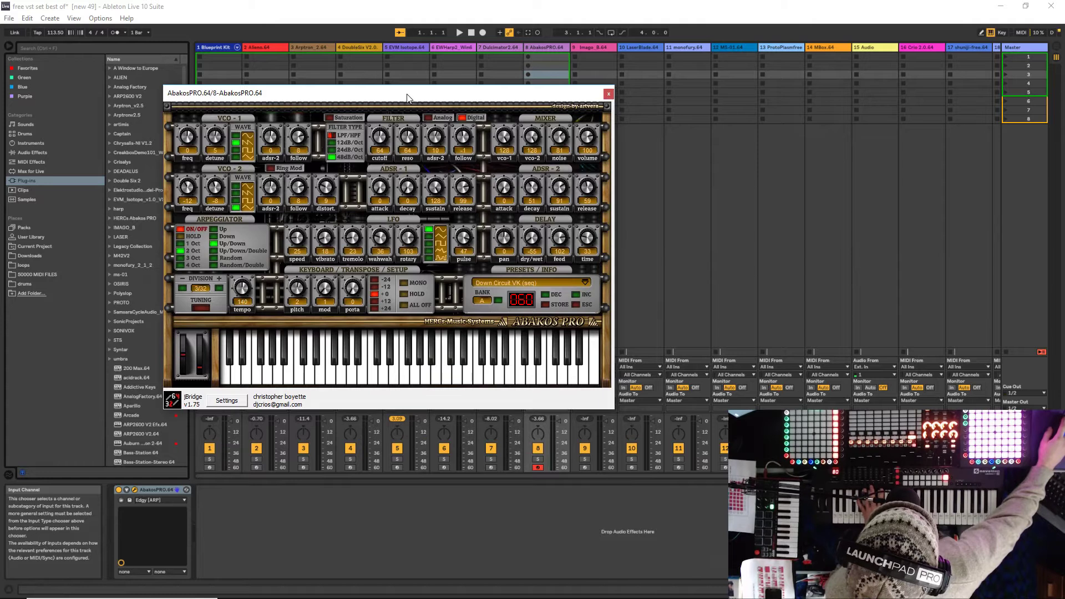
Lower the filter cutoff in Abakos Pro to 31.
drag(379, 141, 371, 115)
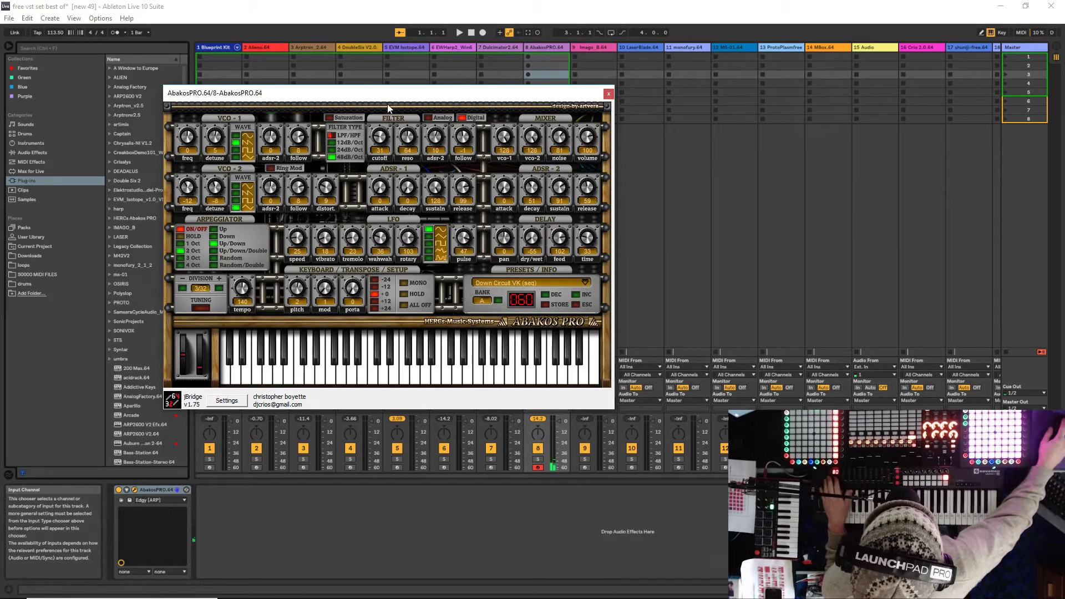
drag(413, 97, 361, 112)
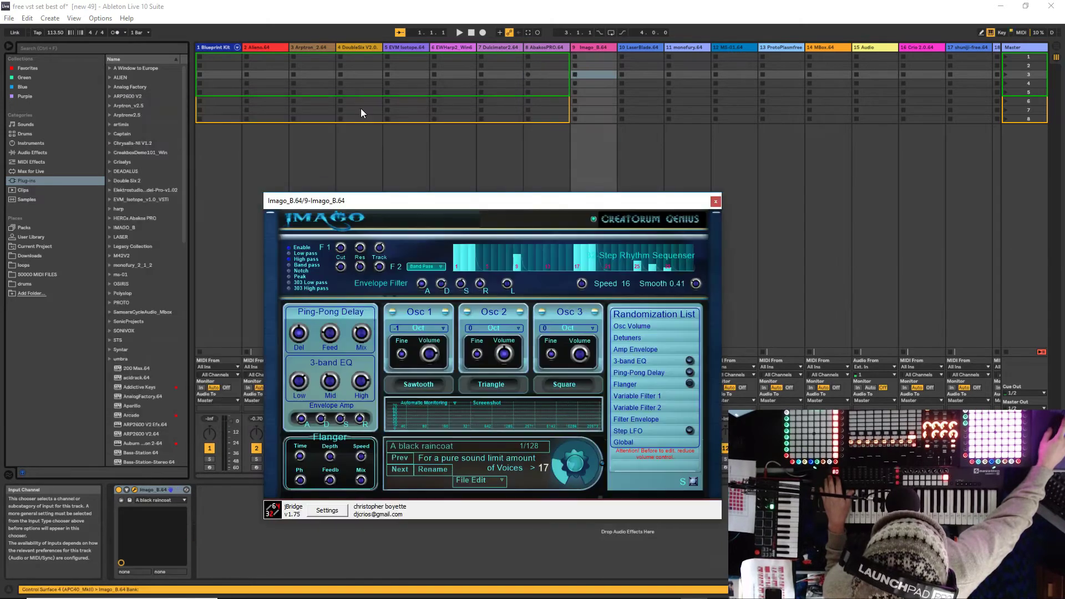
Move the Imago plug-in window away from its track so the track 9 mixer strip is uncovered.
drag(433, 202, 378, 153)
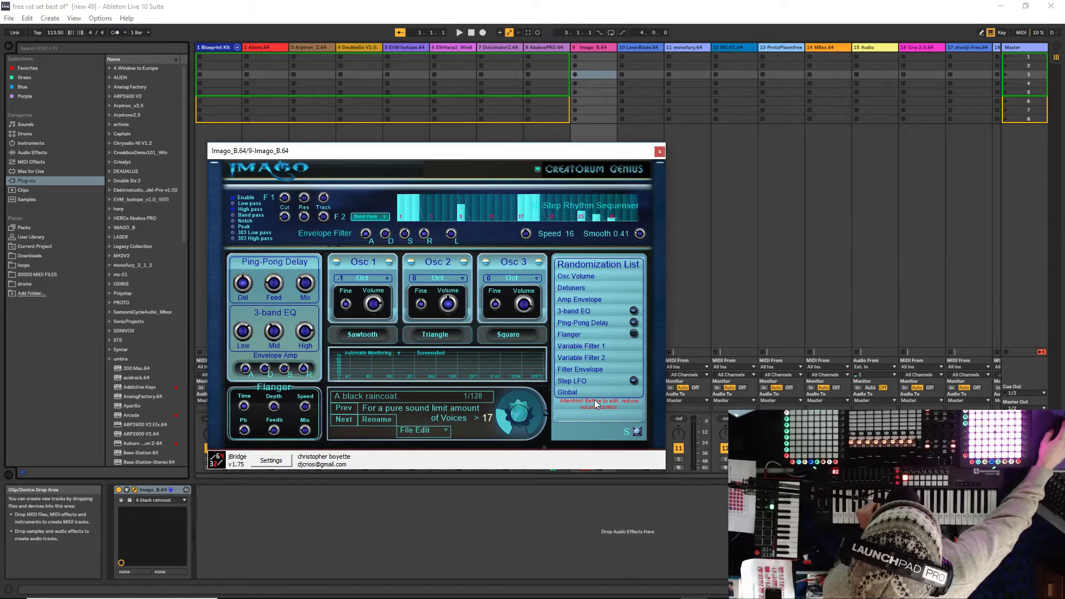
click(632, 310)
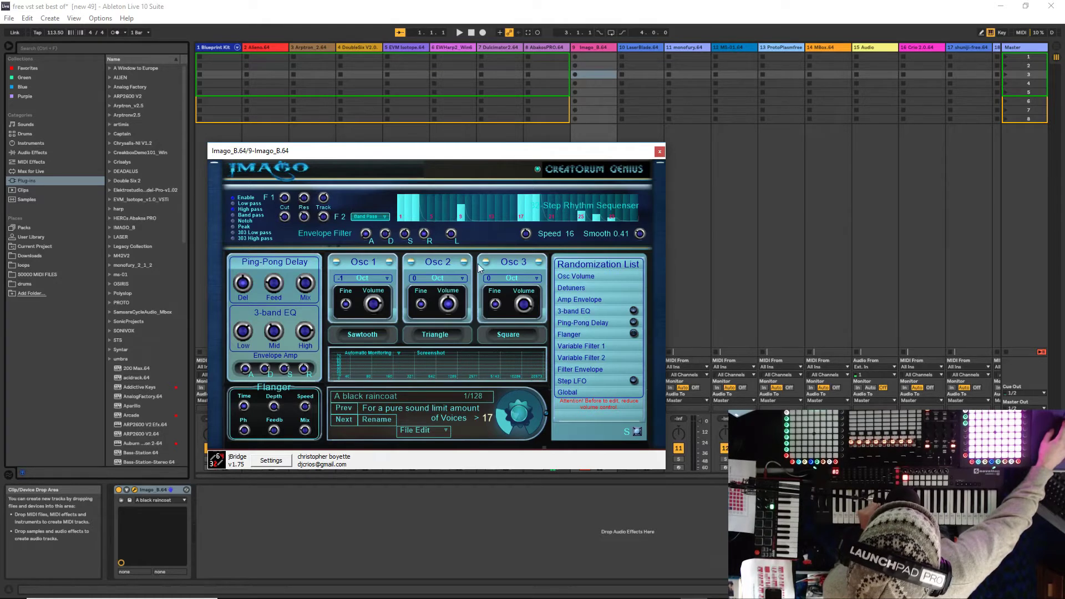
drag(437, 158, 293, 82)
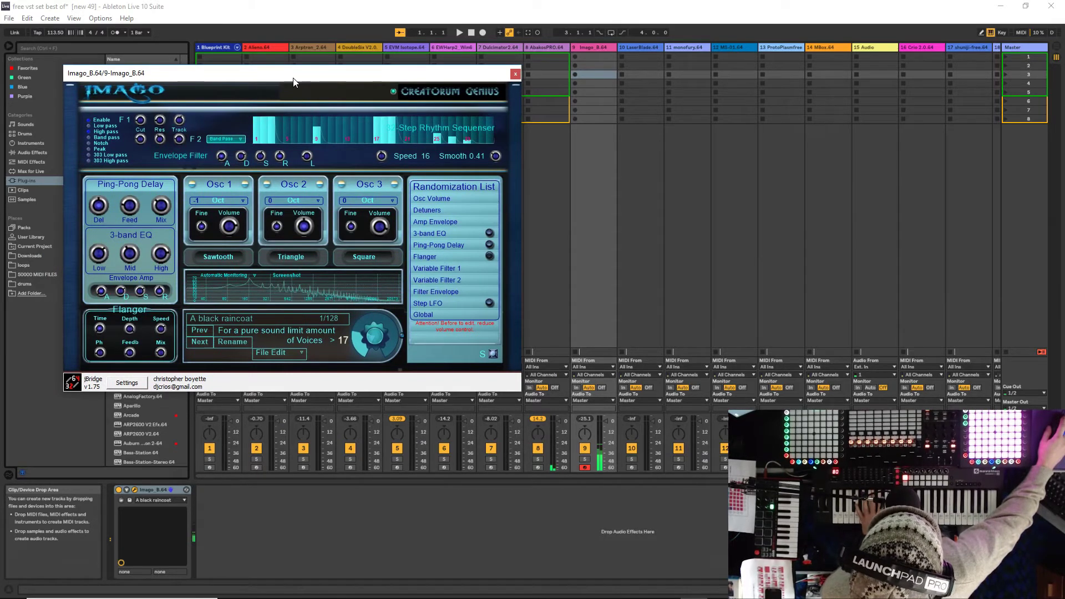
drag(560, 425, 561, 471)
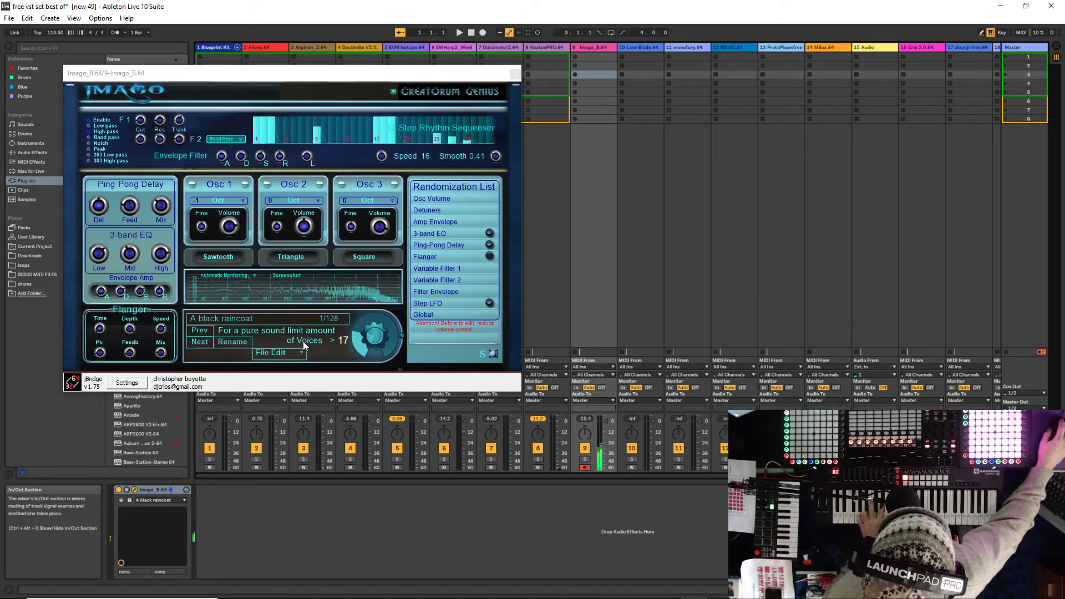
Step forward through Imago's presets to BASS Astrobrain and Face and move its window nearer the session grid's centre.
click(203, 341)
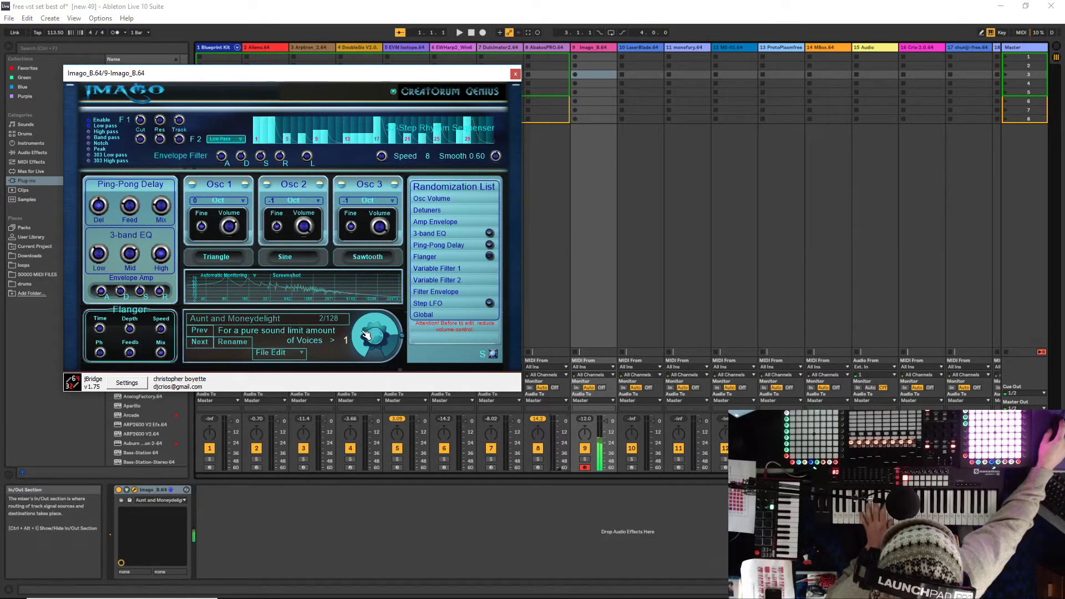
click(201, 342)
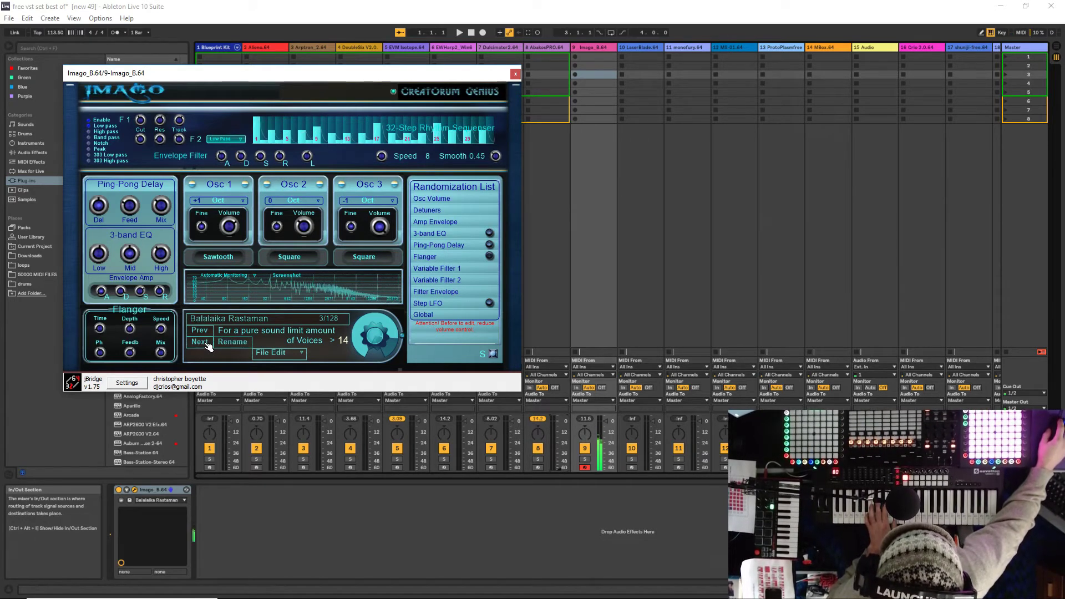
click(201, 342)
click(208, 344)
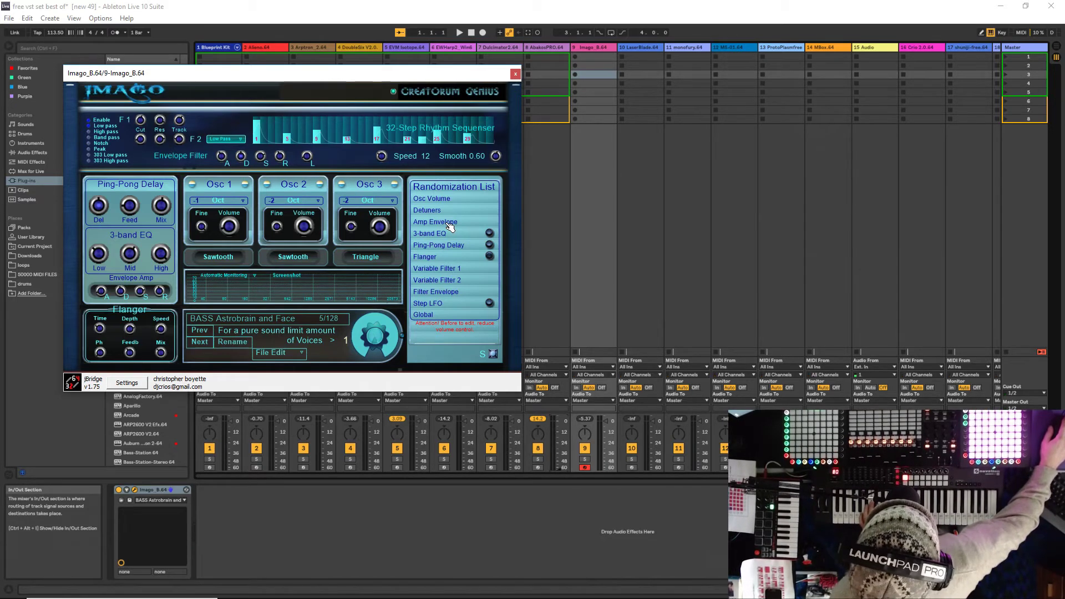
drag(269, 78, 350, 108)
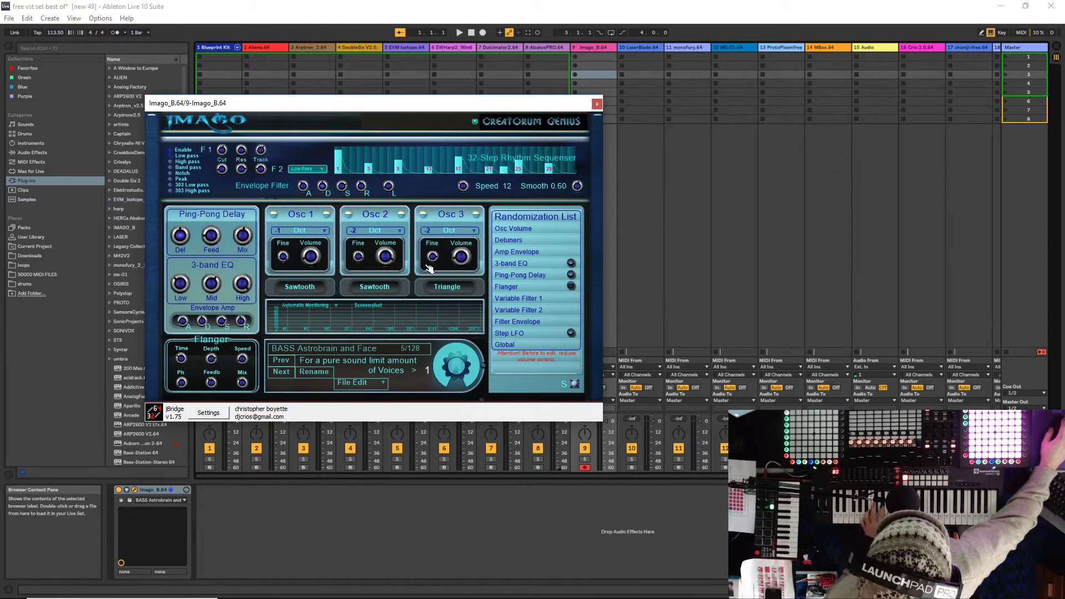
Step forward through Imago's presets past BASS White Battlechicken to preset 13, Disembowelled By A Band.
click(289, 379)
click(288, 378)
click(288, 378)
click(287, 378)
click(286, 377)
click(286, 376)
click(285, 376)
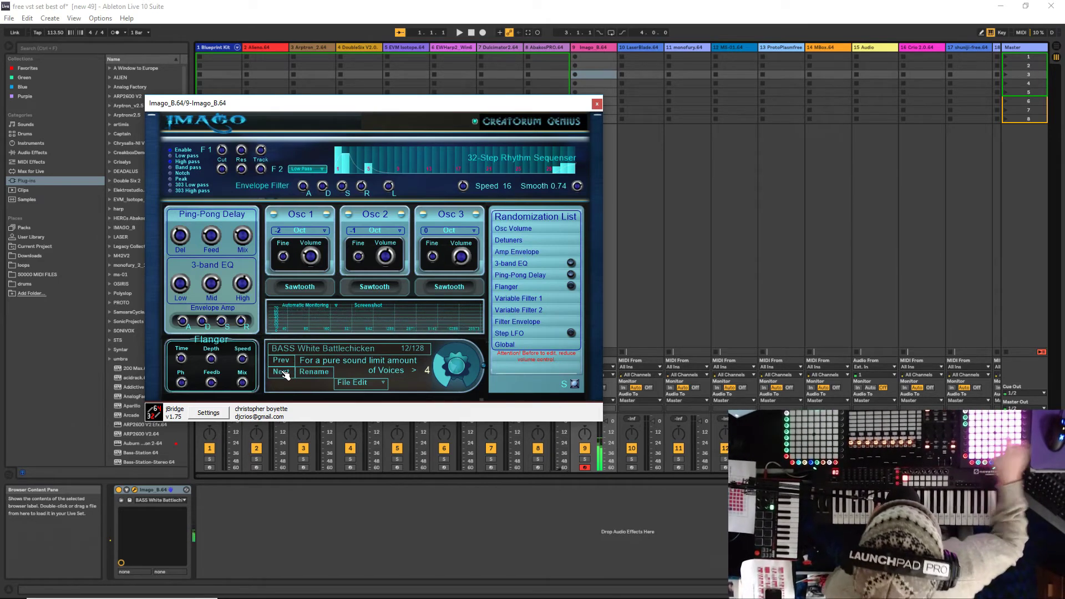
click(286, 375)
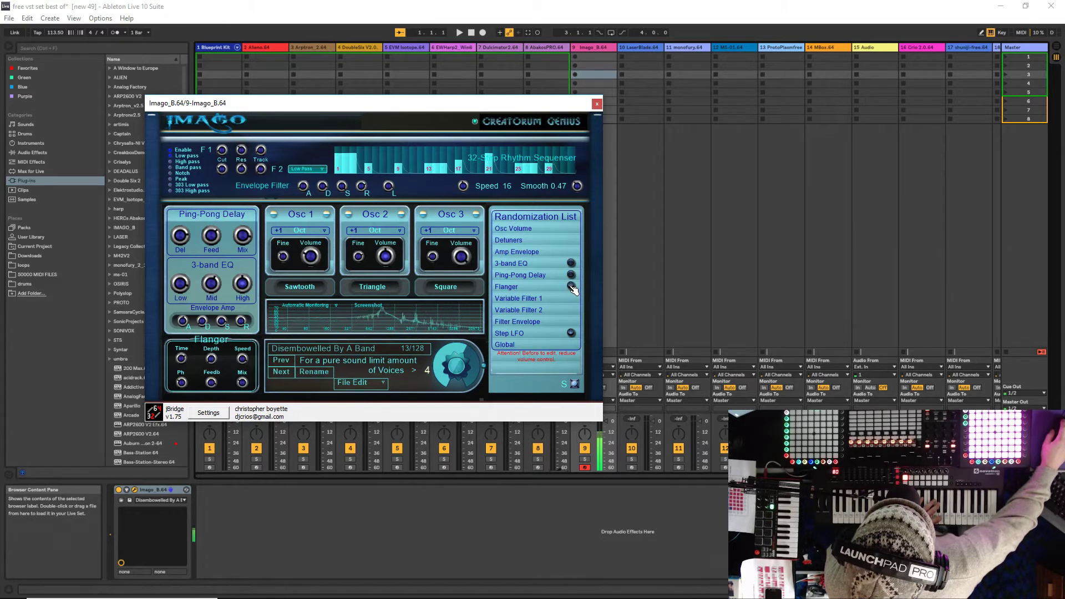
Close the Imago window and move the LaserBlade window on track 10 up until the mixer's track numbers are uncovered.
click(544, 159)
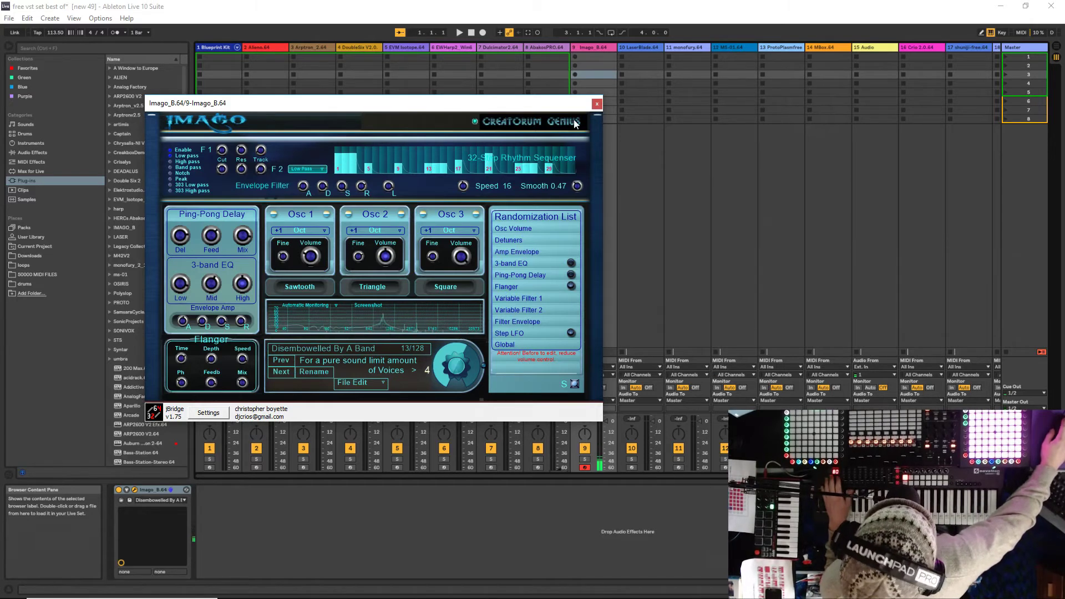
drag(547, 106, 513, 87)
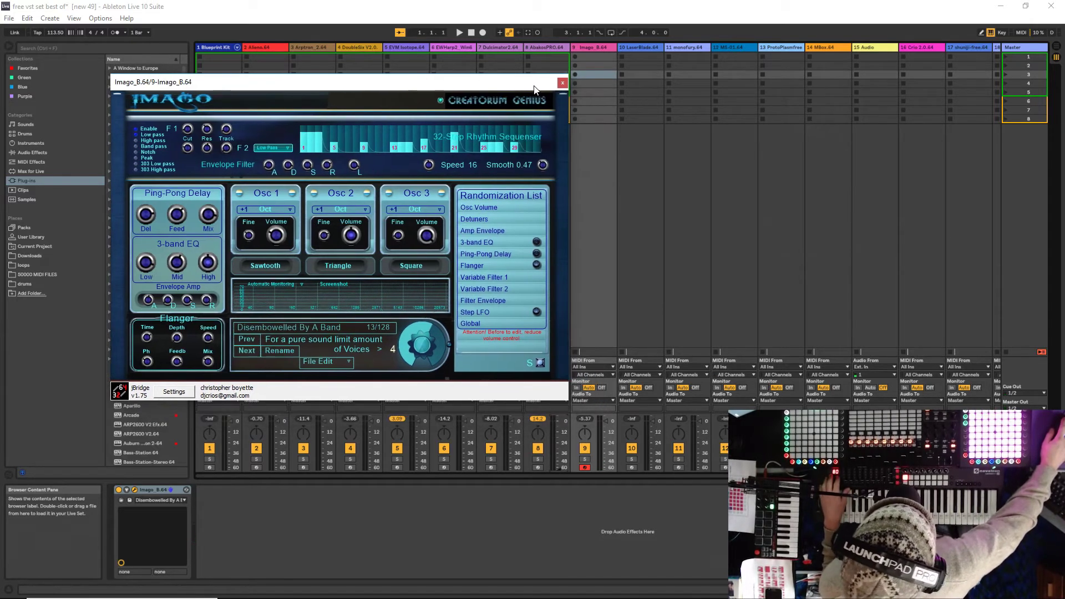
click(563, 84)
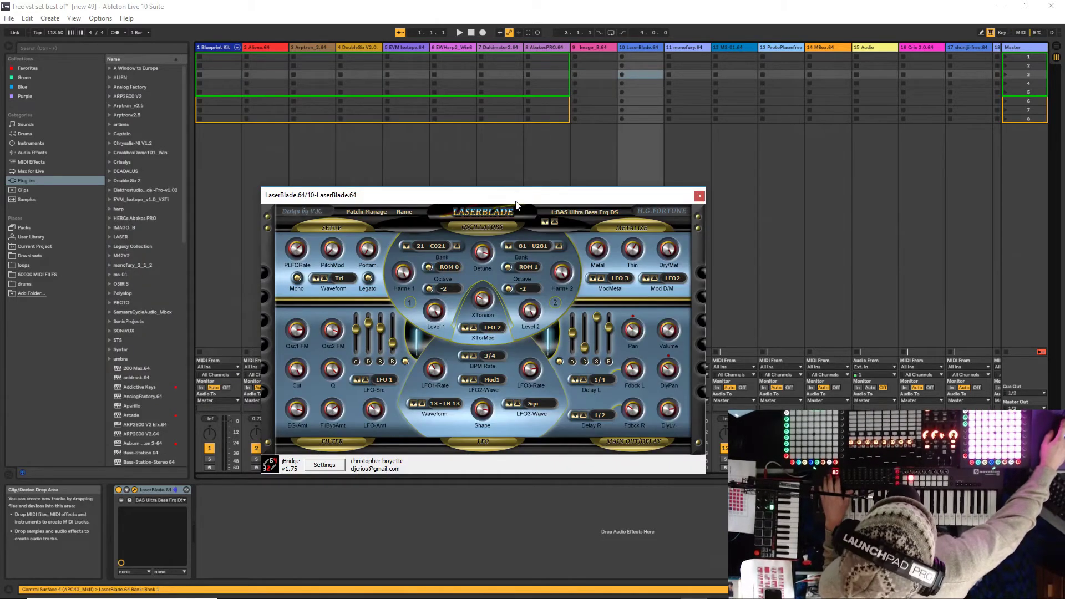
drag(527, 200, 454, 161)
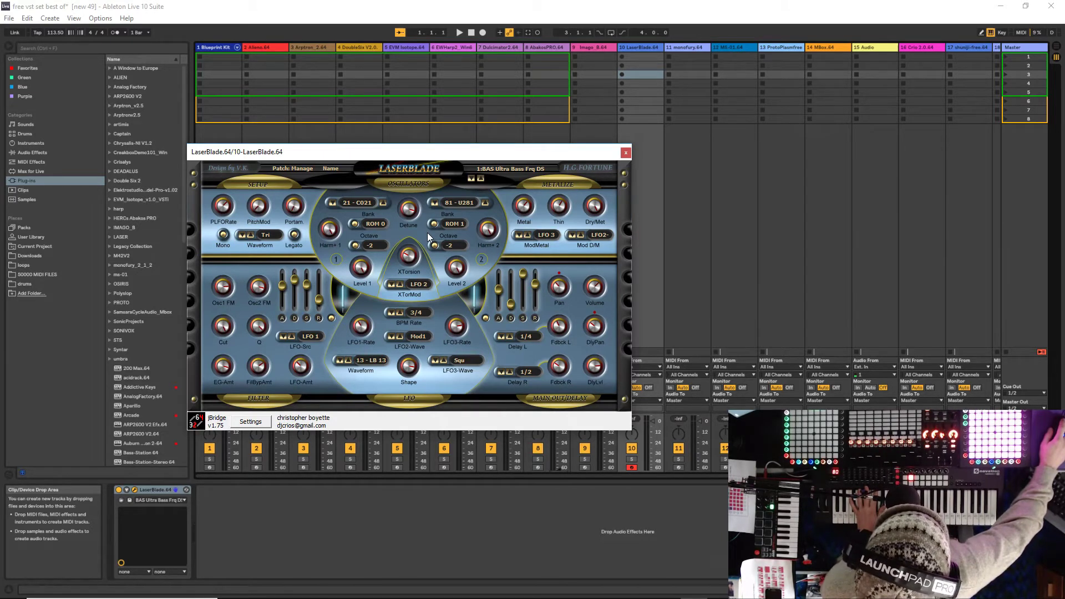
Step forward through LaserBlade's presets, past LED-Anakin's Sword VK and BAS-Scream-elv, to preset 6, LED-SpaceHopping-elv.
click(480, 178)
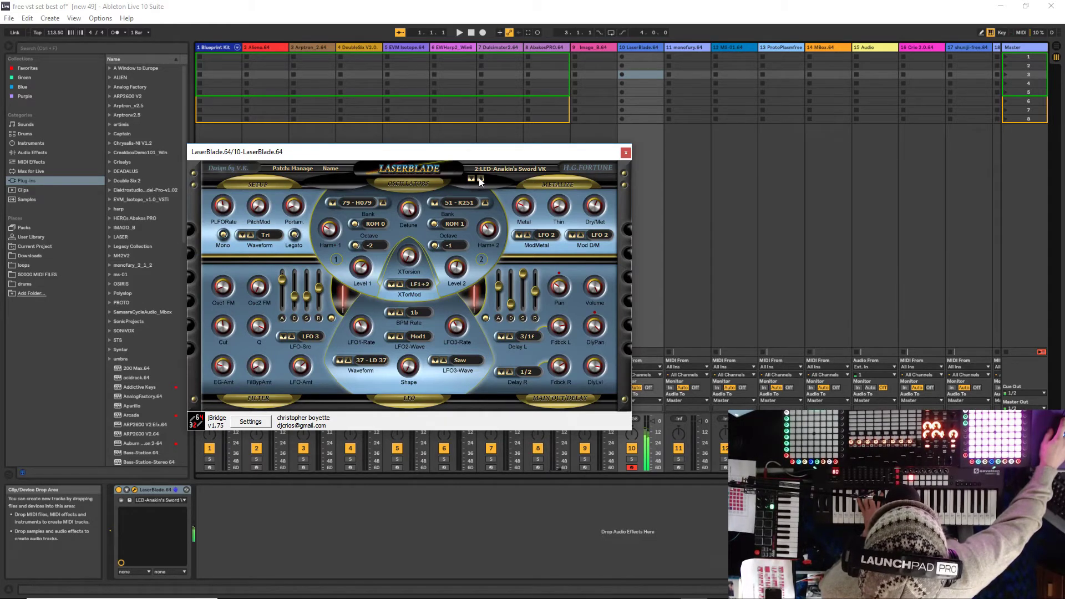
click(480, 178)
click(480, 178)
click(481, 178)
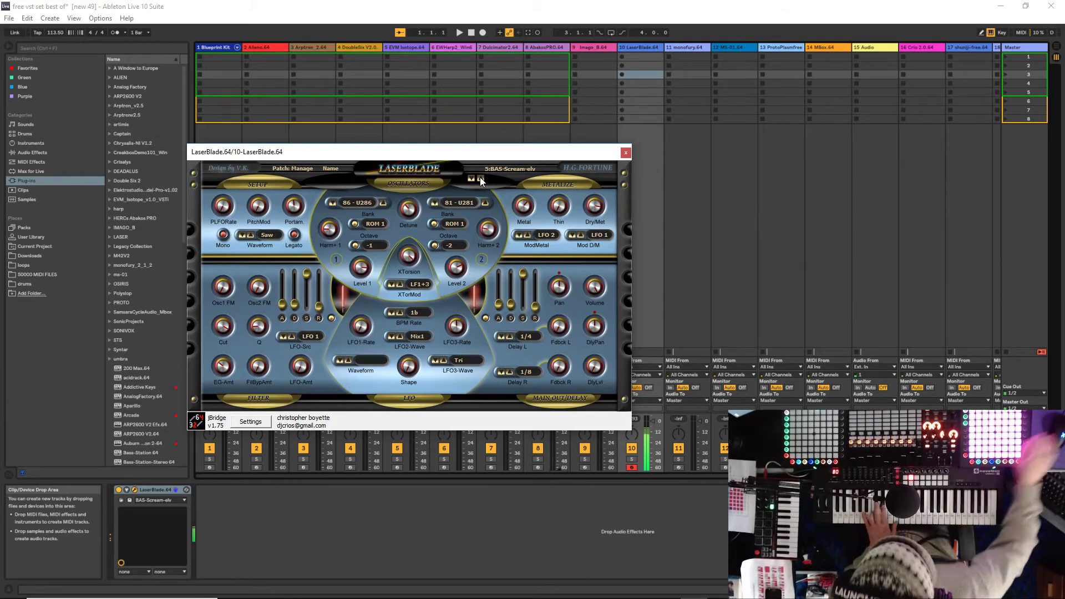
click(481, 178)
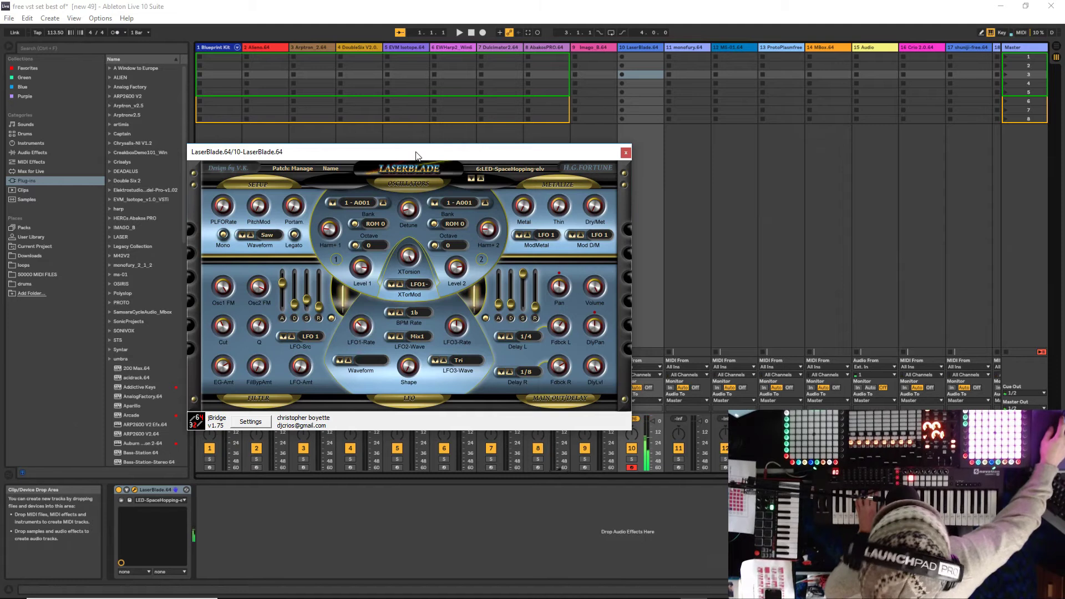
Move the LaserBlade window up over the browser and look through its full preset list without choosing another patch.
drag(417, 159, 339, 99)
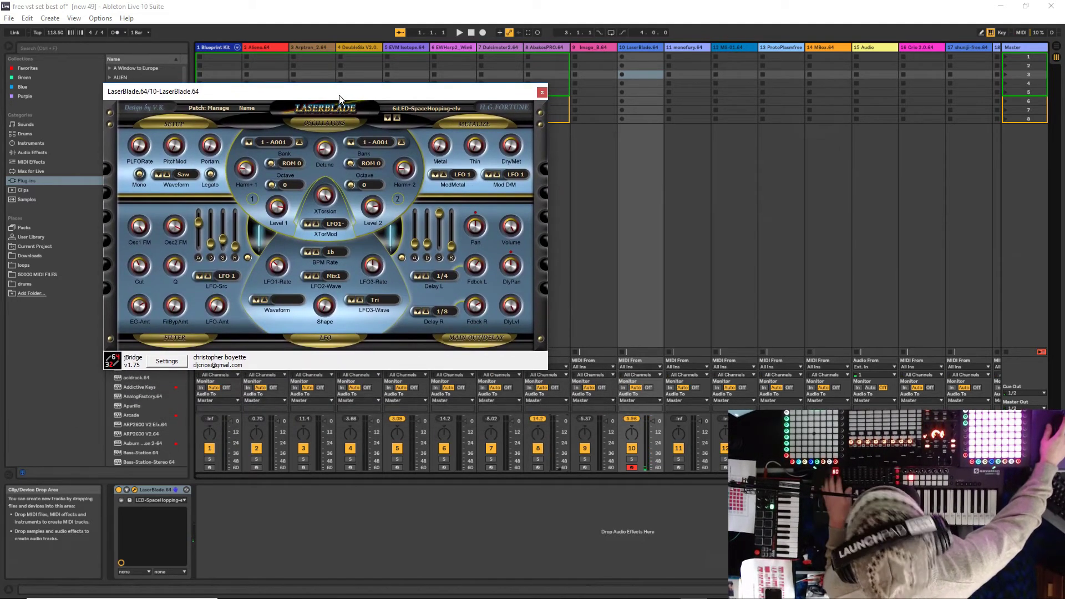
click(424, 109)
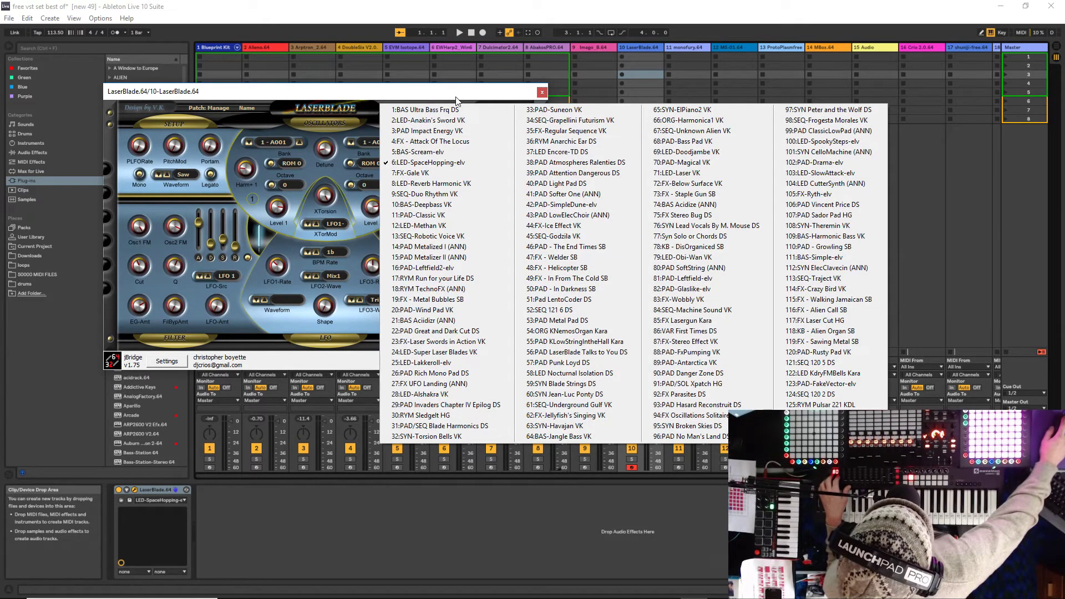
click(371, 108)
Switch to Mono/Fury on track 11 and step forward through Mellow Quints and Square Bells to program 06, Fury Znare.
key(Right)
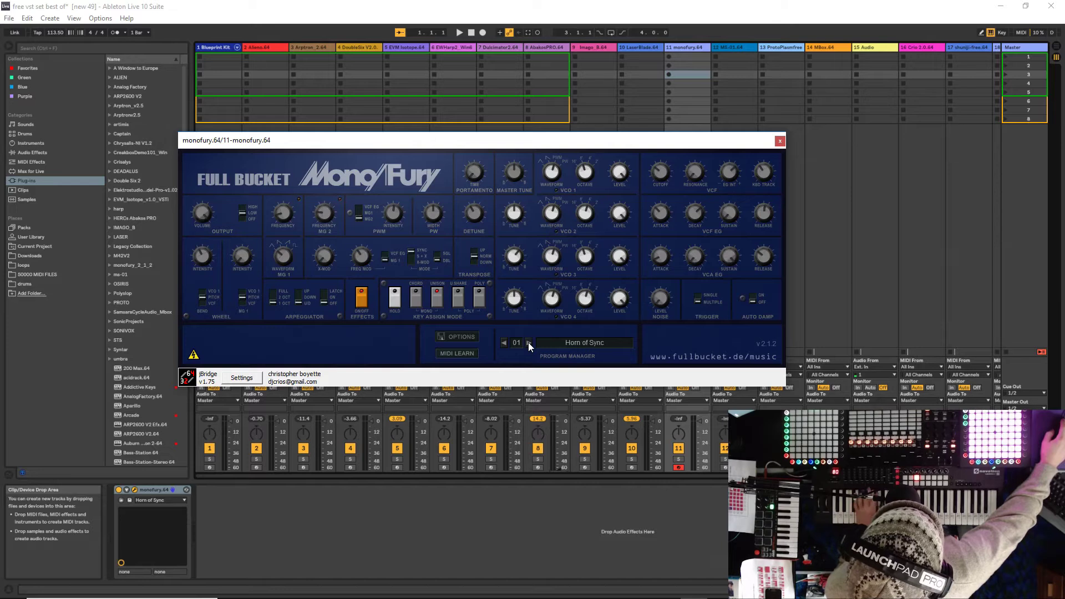
click(528, 343)
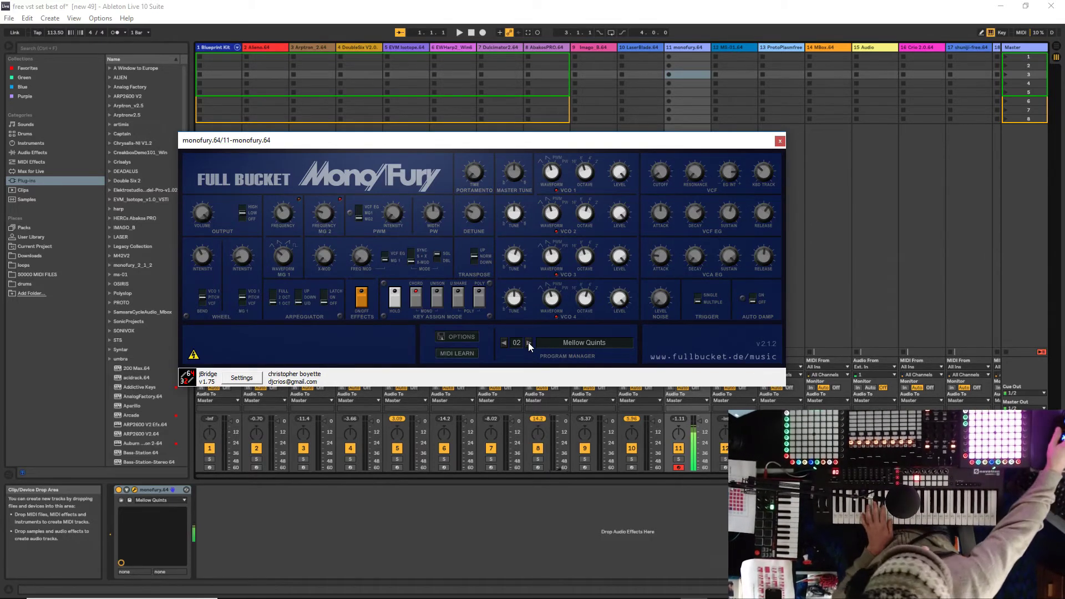
click(529, 343)
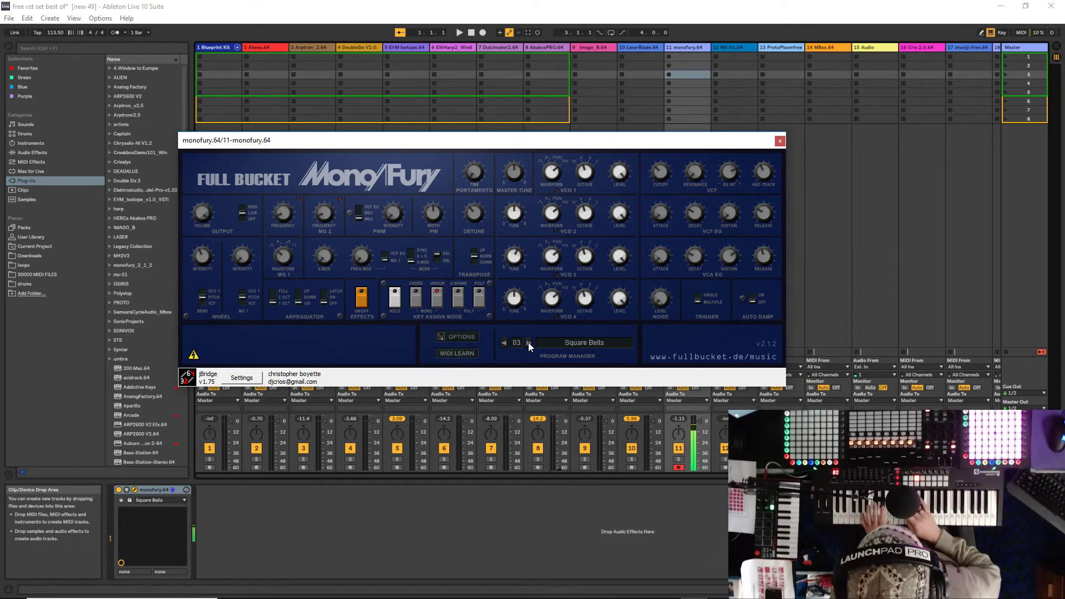
triple_click(528, 342)
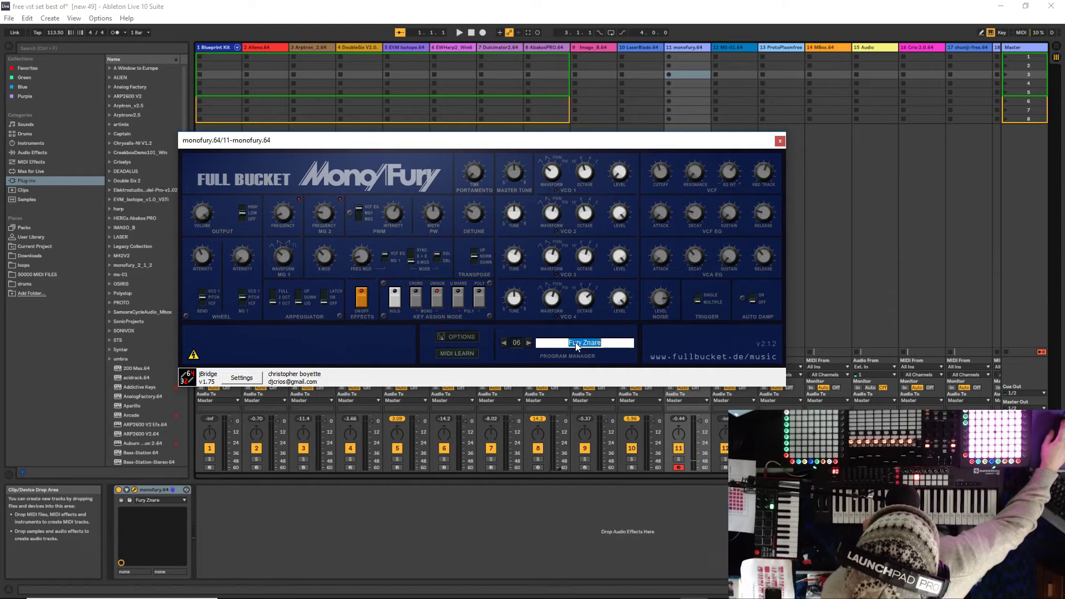
Step Mono/Fury backward to program 62, The Bad Ass, and close its window.
click(505, 342)
click(505, 343)
click(505, 342)
click(505, 343)
click(505, 342)
click(505, 342)
click(505, 342)
click(505, 343)
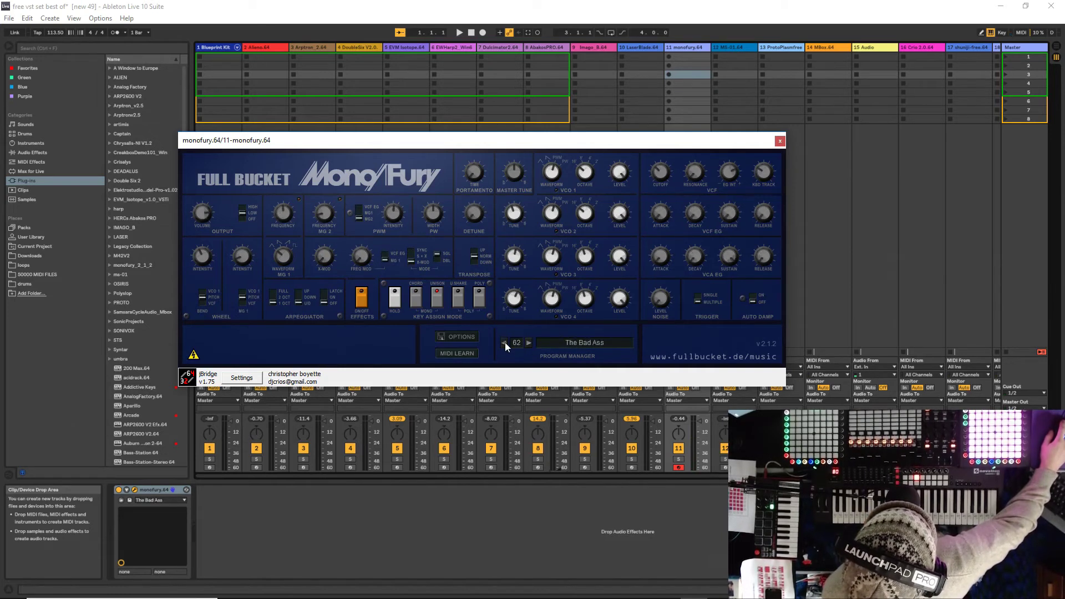
click(778, 141)
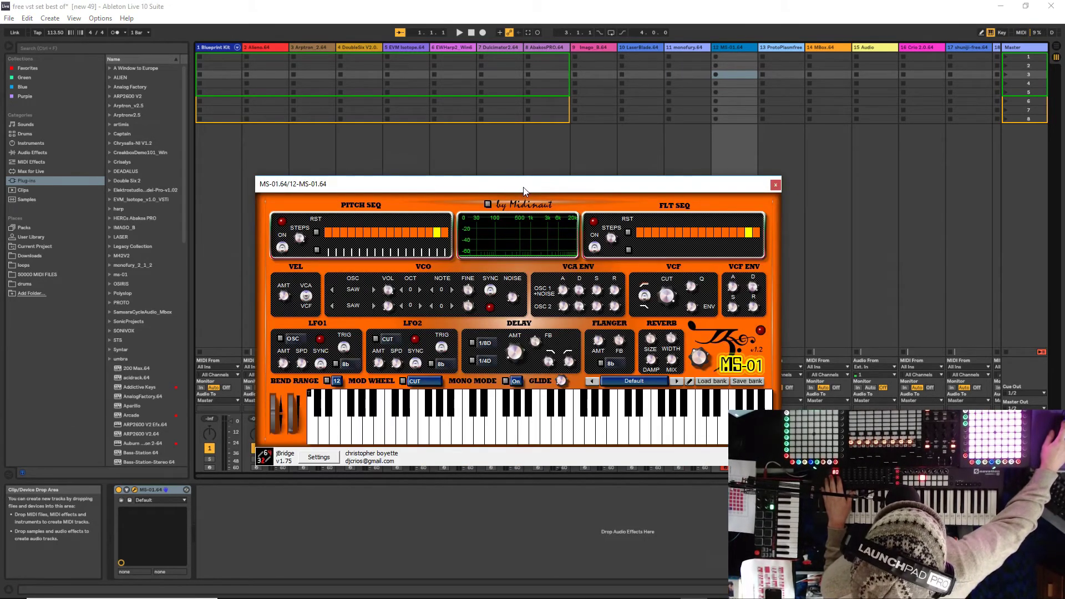
Move the MS-01 window up off the mixer and step through its presets, including PsyGlider, FlangeBass, Spaceship and Velocity Bass, to Little Acidmachine.
drag(524, 192, 473, 129)
click(543, 320)
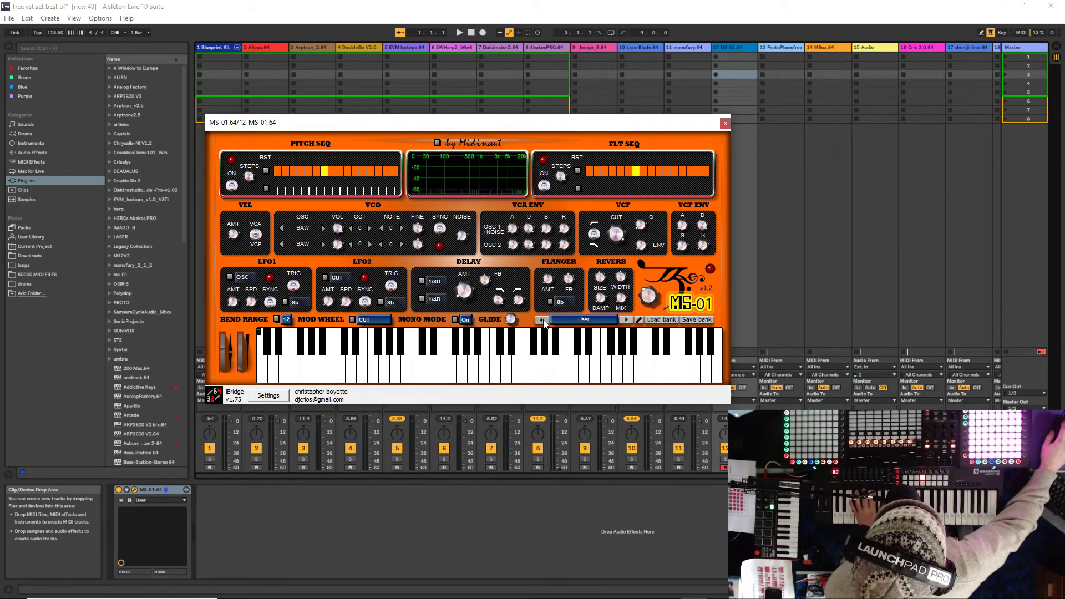
click(626, 320)
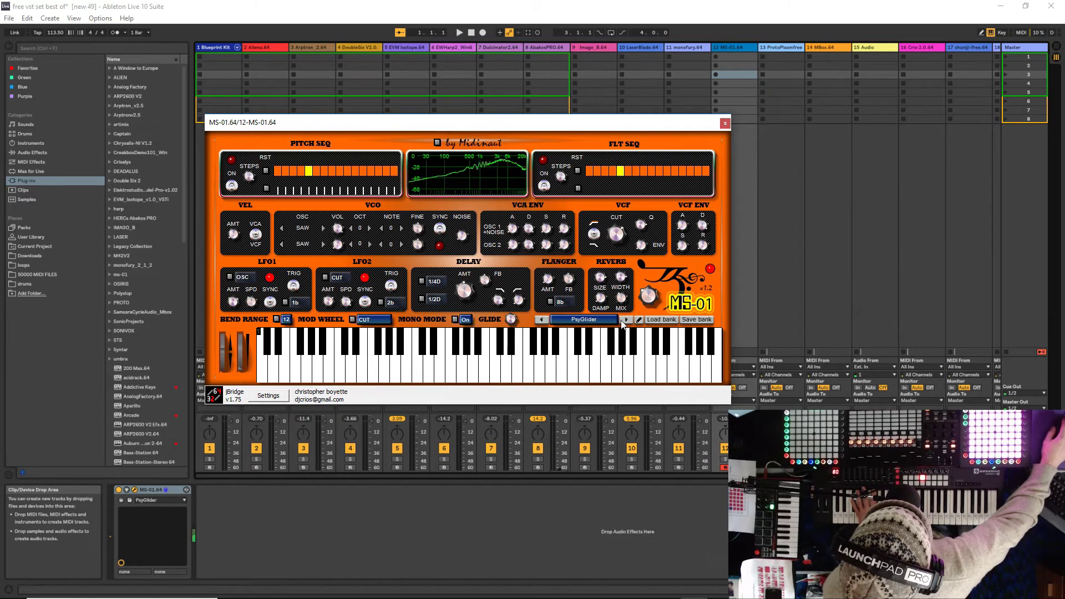
click(626, 321)
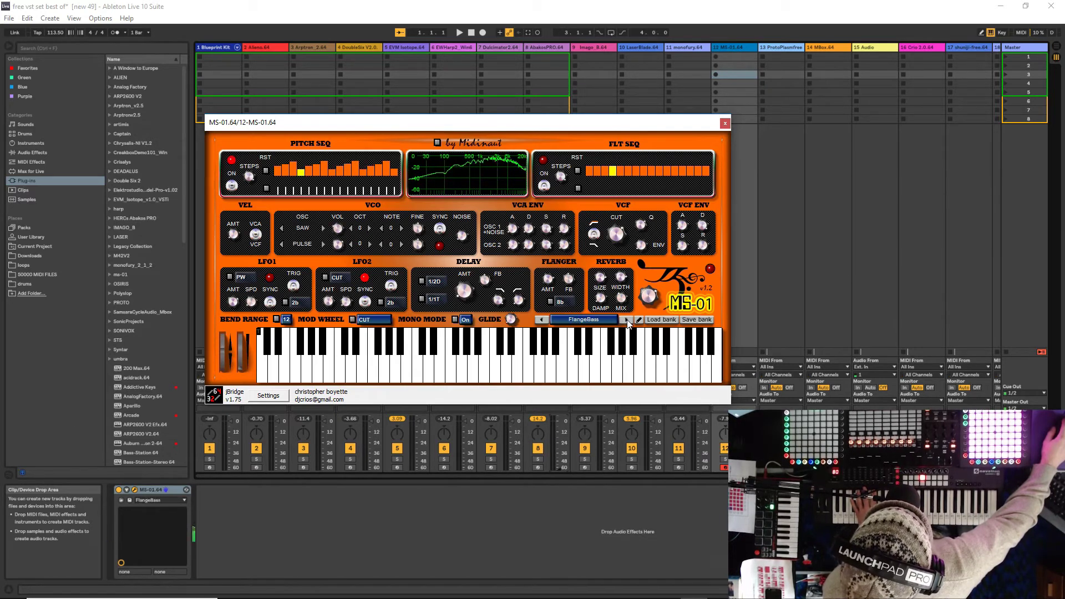
click(626, 320)
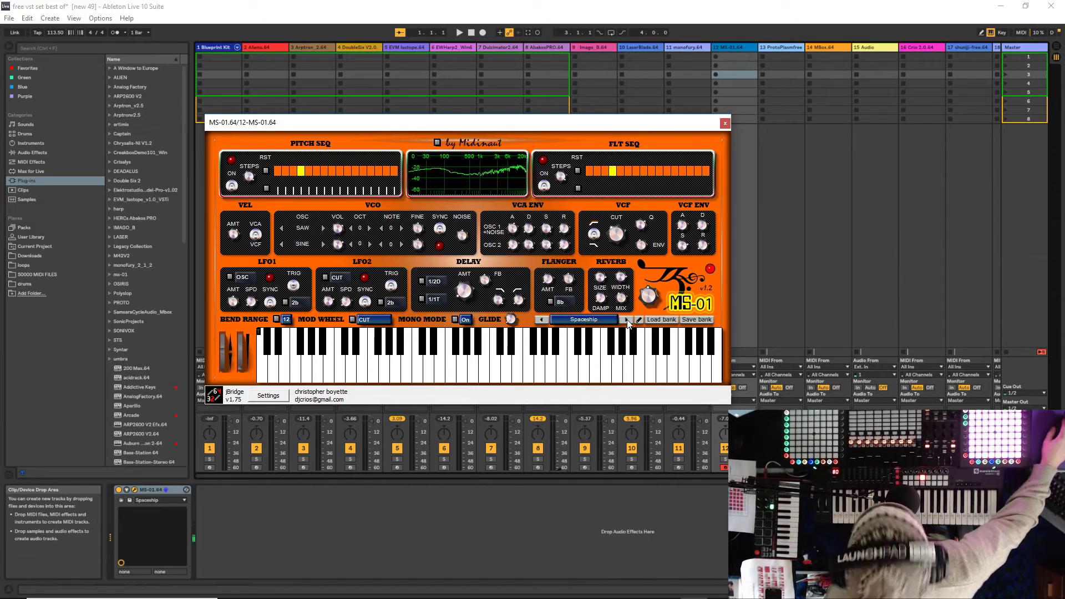
click(626, 321)
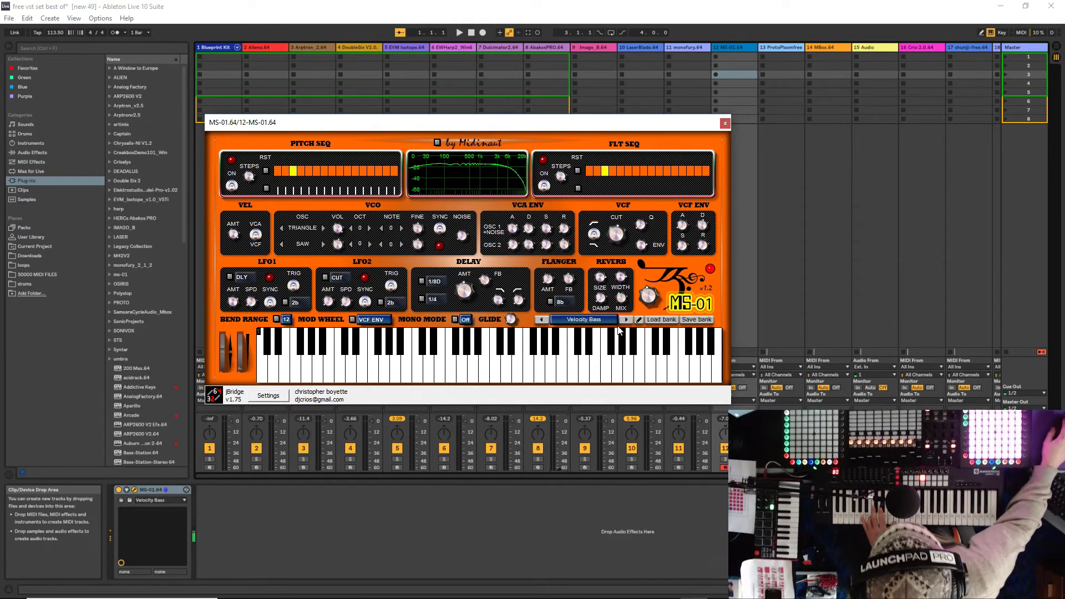
click(626, 321)
click(626, 321)
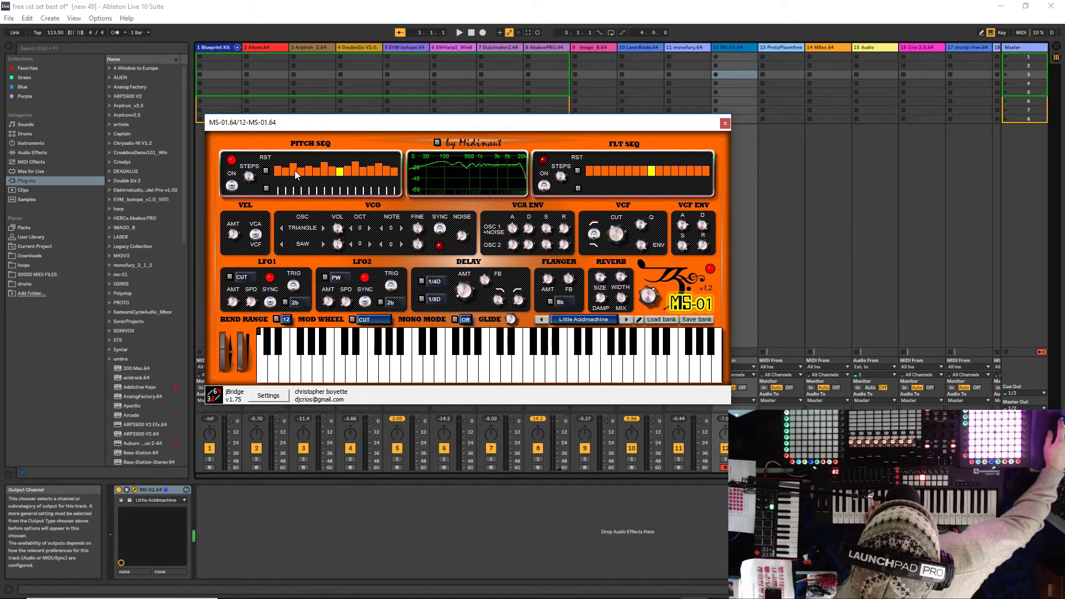
Raise the third step of MS-01's filter sequencer to its full height.
click(606, 174)
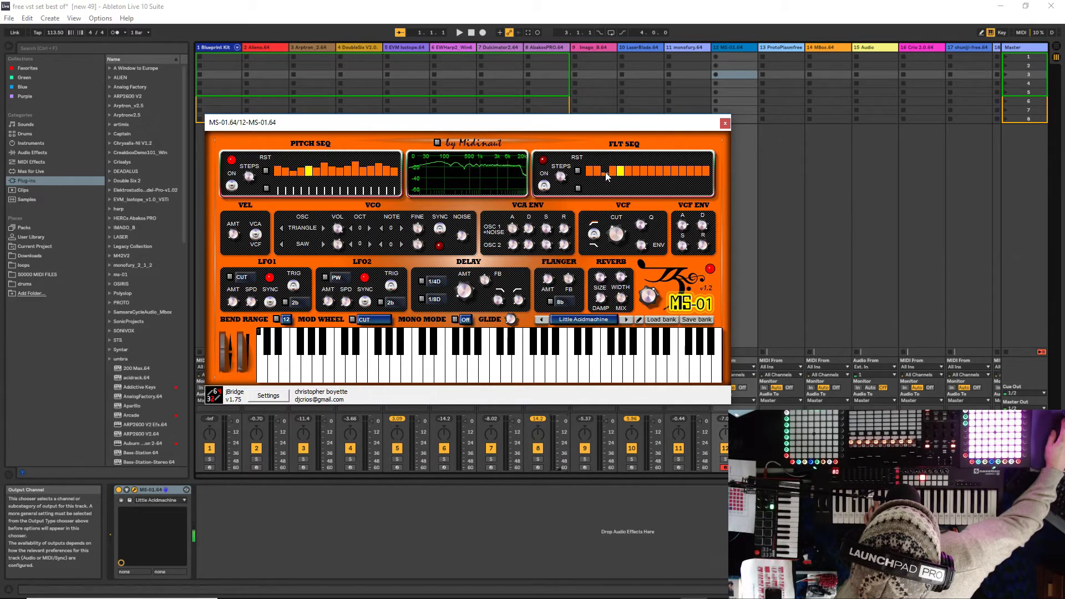
click(609, 161)
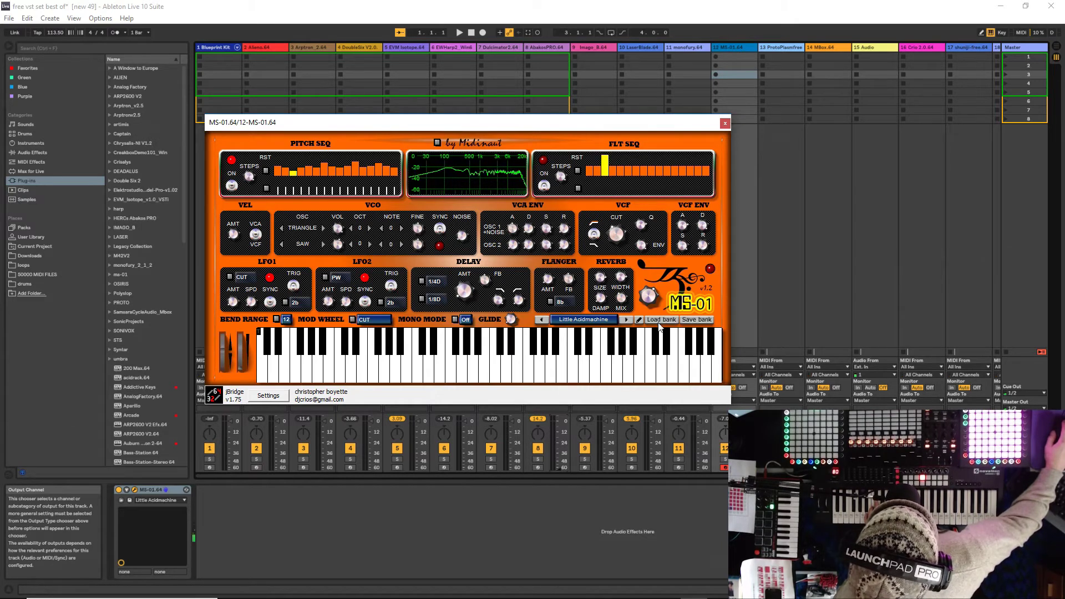
Switch to ProtoPlasm on track 13 and set its oscillator waves to 5 - MajesticBrass, 43 - BullSynBas and 51 - JustAFlute.
click(760, 168)
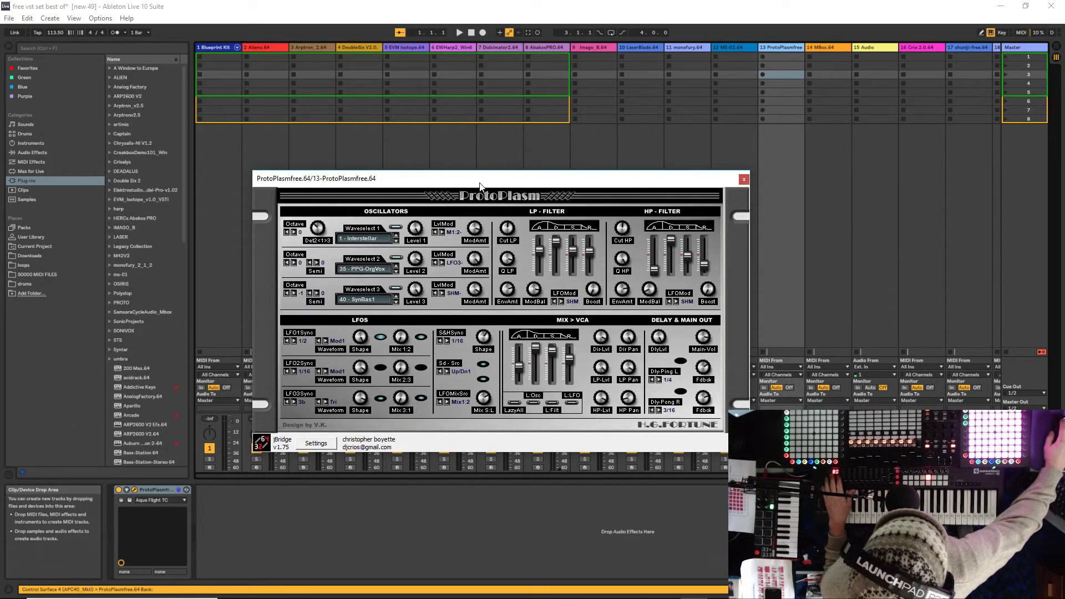
drag(480, 183, 452, 146)
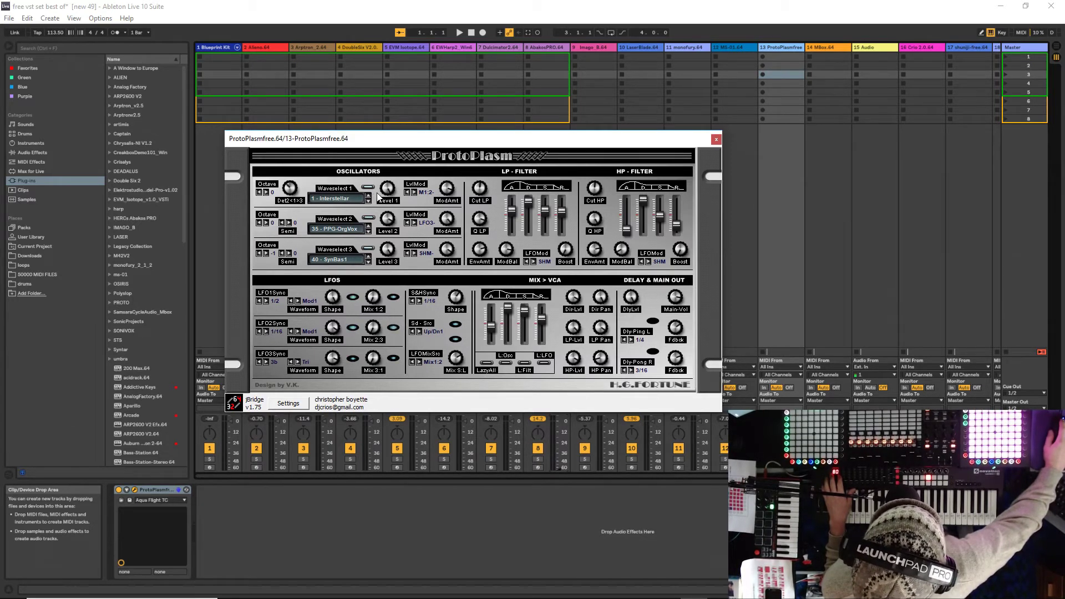
click(358, 229)
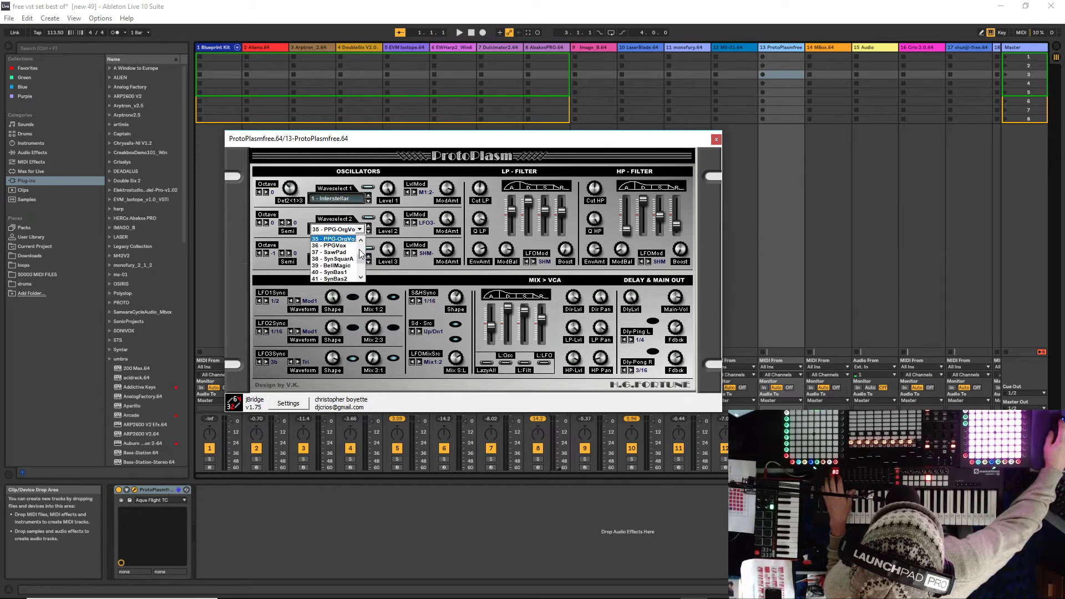
click(360, 229)
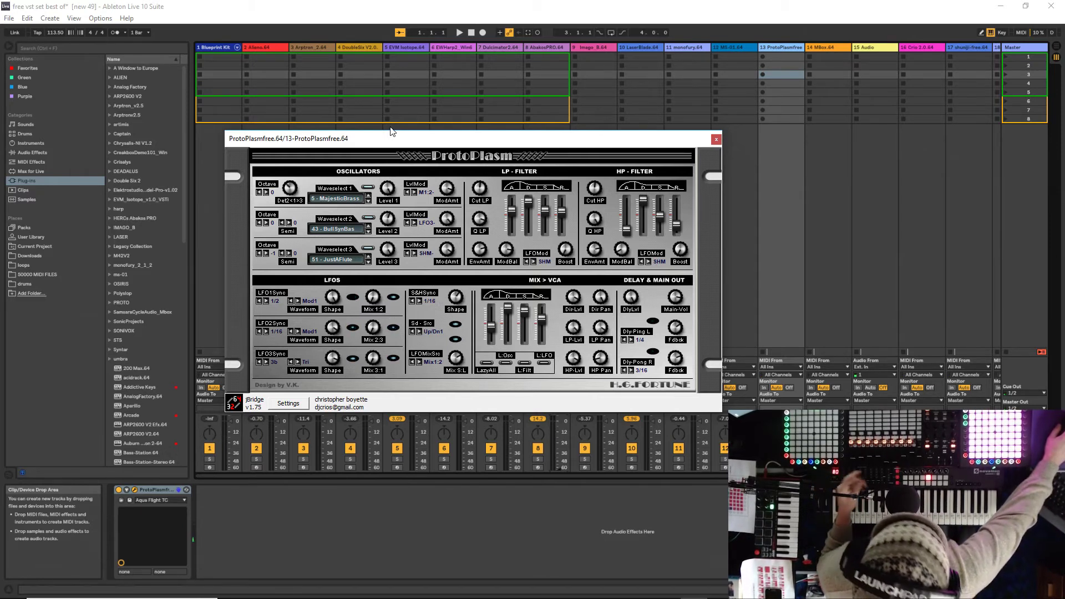
Choose Music Box30 in M-Box on track 14 and select Audio track 15 to show Graillon 2.
key(Right)
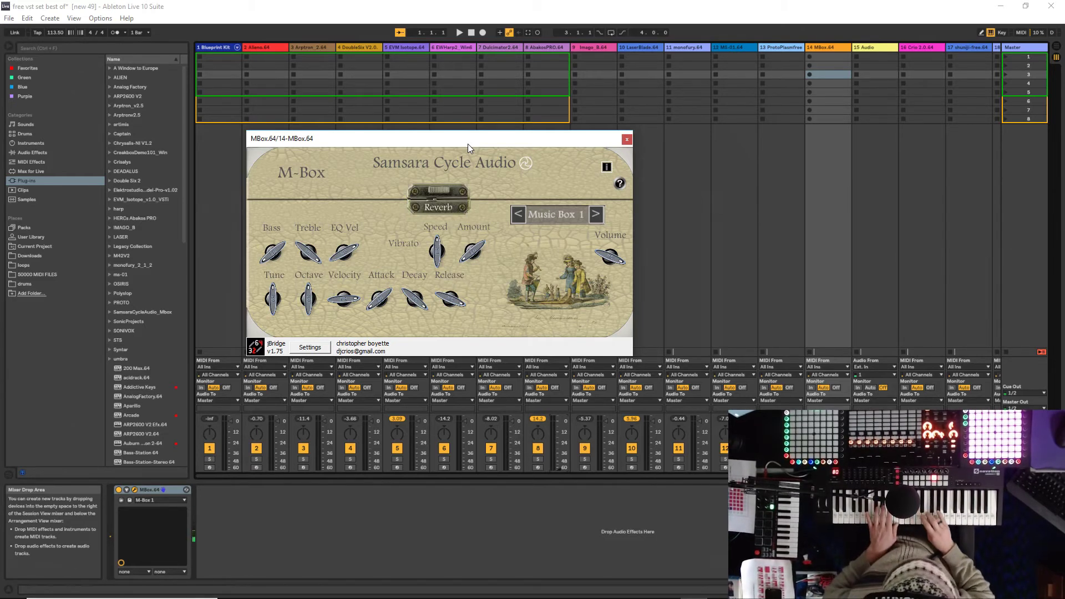
click(597, 215)
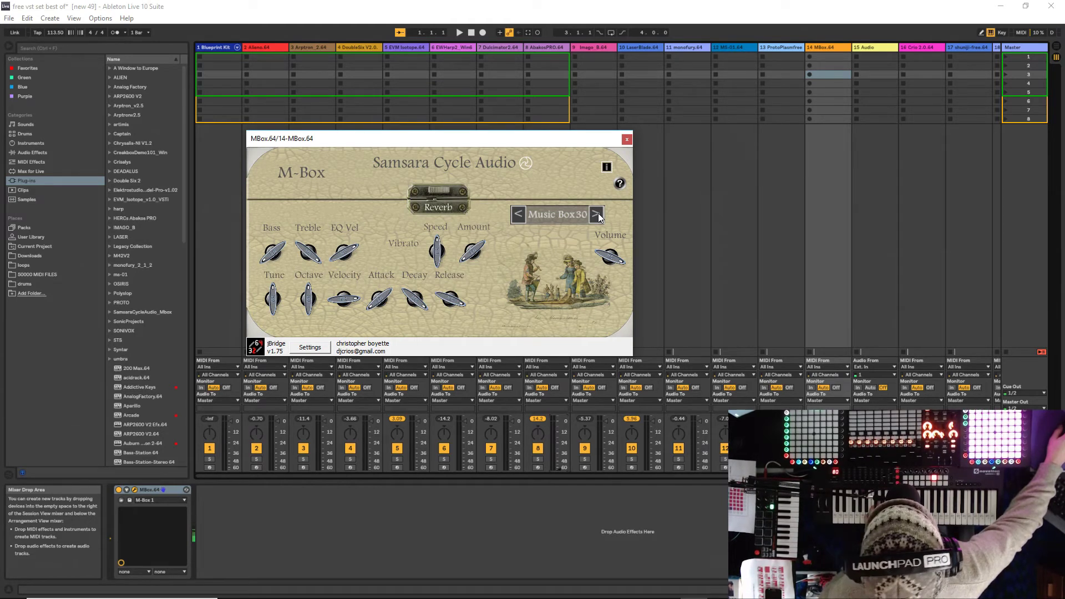
key(Right)
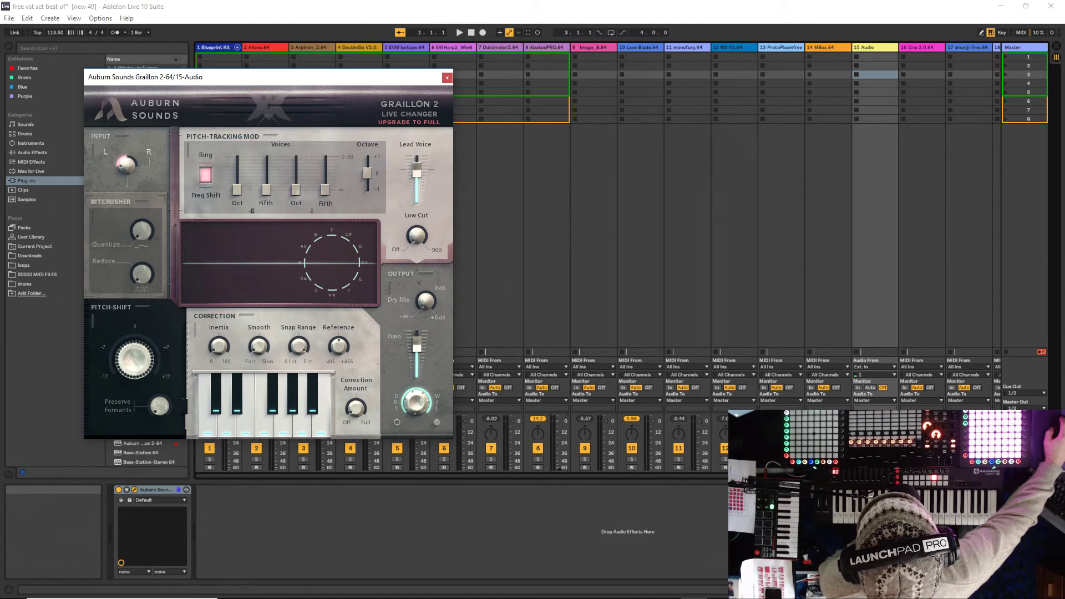
click(31, 405)
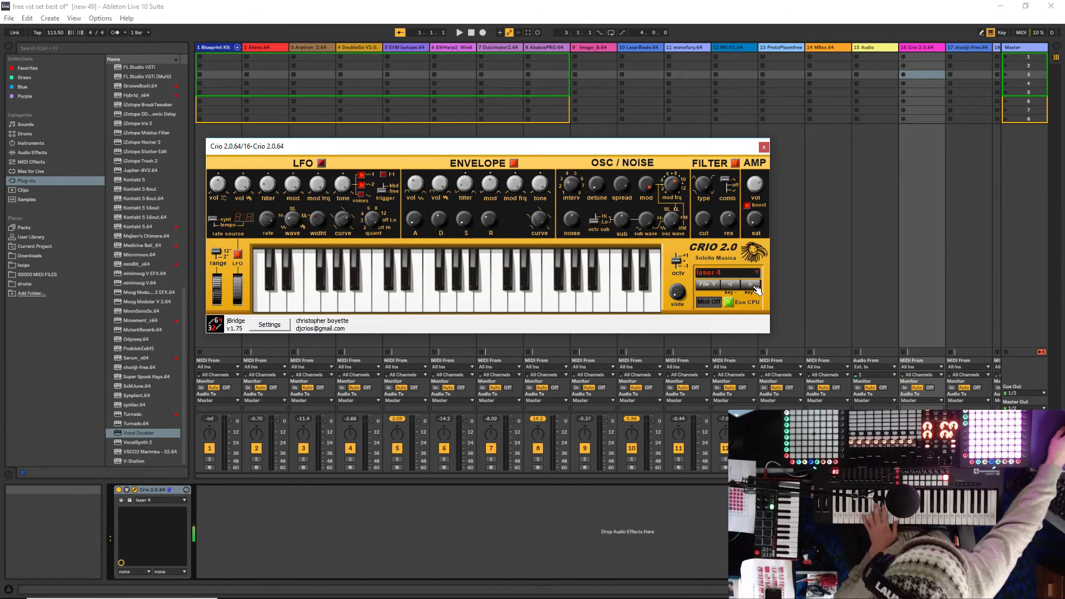
Step forward through Crio 2.0's presets on track 16 from laser 4 past bubbles to wheelbass.
click(755, 287)
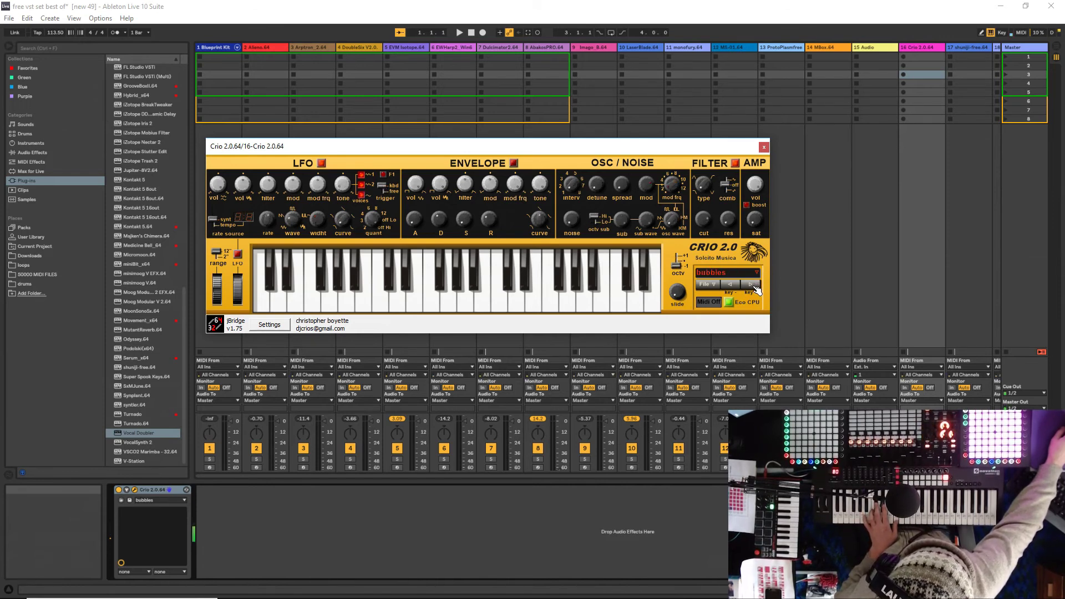
click(755, 287)
click(754, 287)
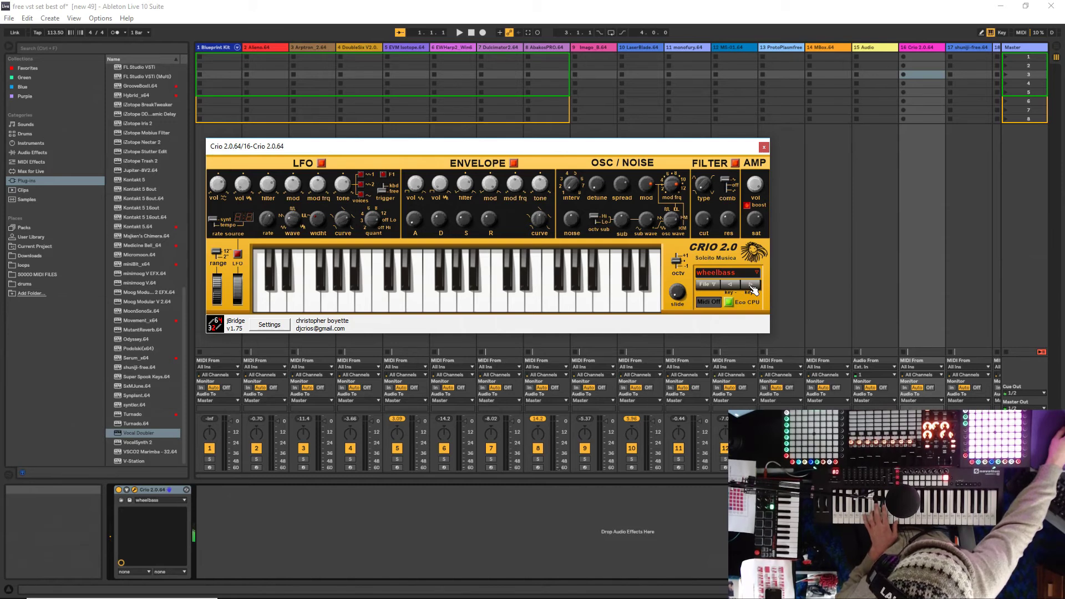
Step Crio 2.0's preset forward from wheelbass to wheel it 5 and slightly lower track 16's volume.
click(753, 286)
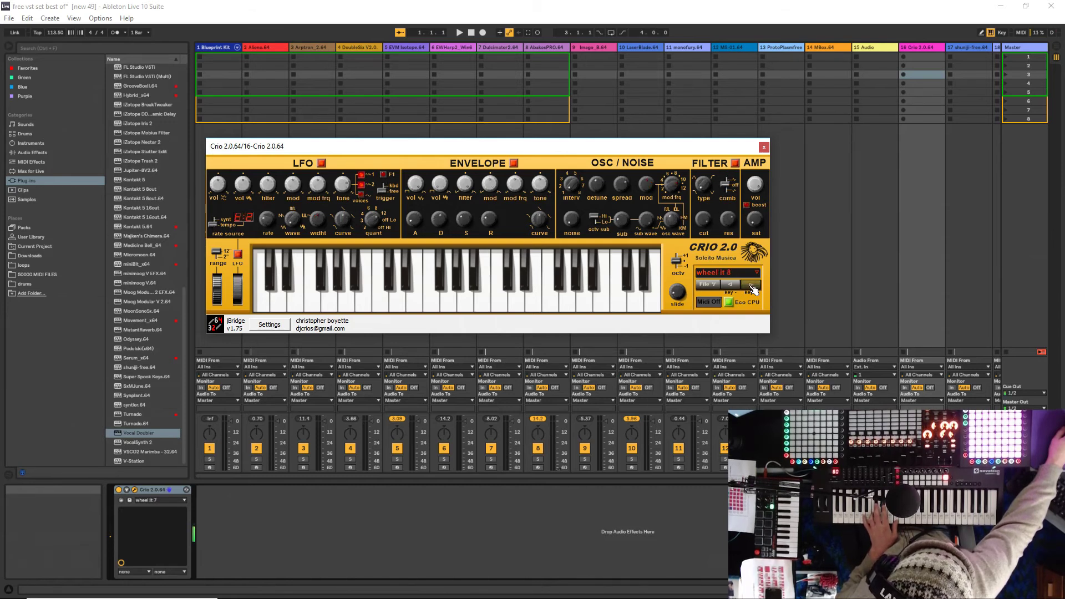
click(753, 286)
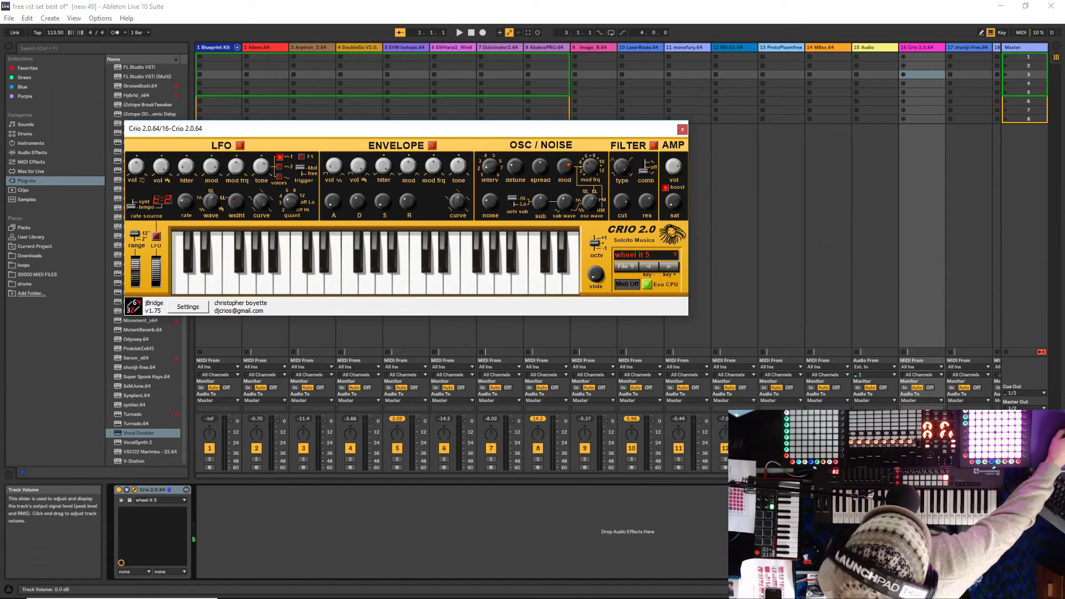
drag(934, 422, 934, 431)
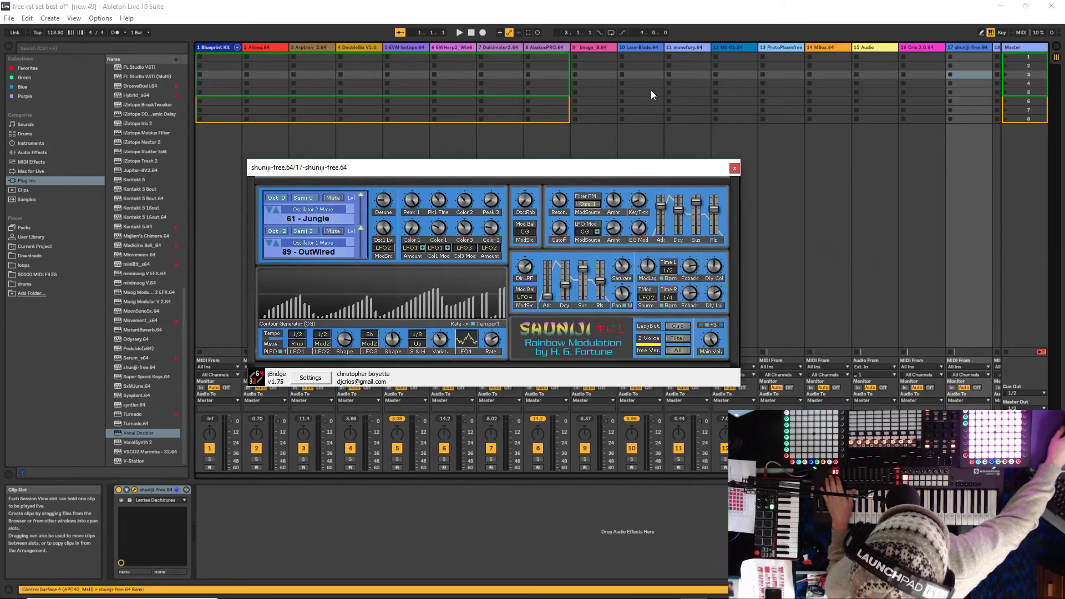
In shuniji-free on track 17, set oscillator 1's wave to 82 - Nothync-B and oscillator 2's wave to 53 - GongyFlute.
drag(454, 170, 401, 113)
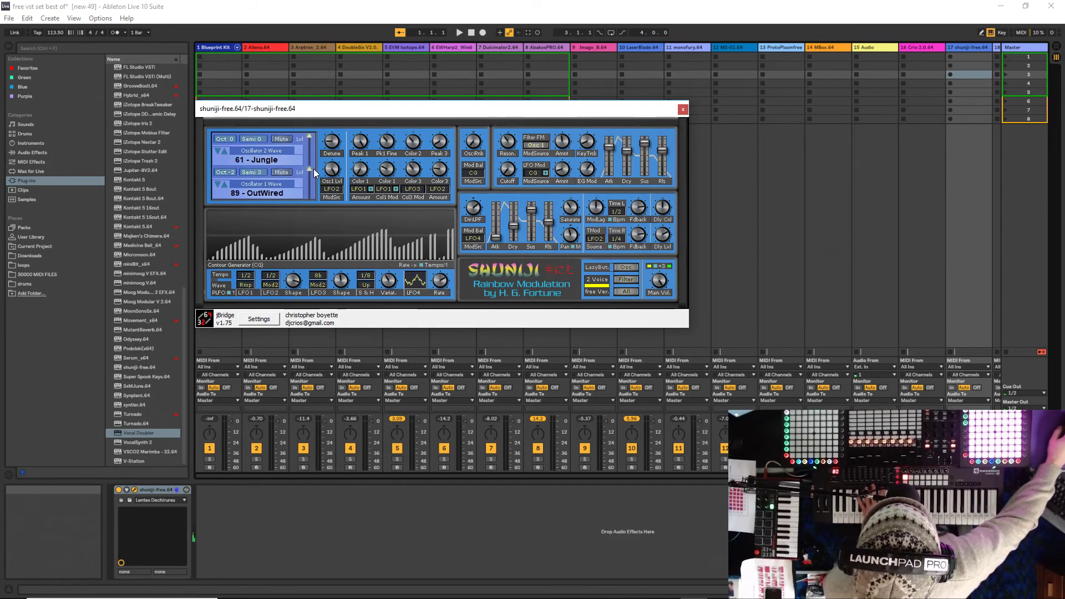
click(218, 184)
click(218, 151)
click(218, 151)
click(218, 151)
click(218, 151)
click(218, 151)
click(217, 151)
click(218, 151)
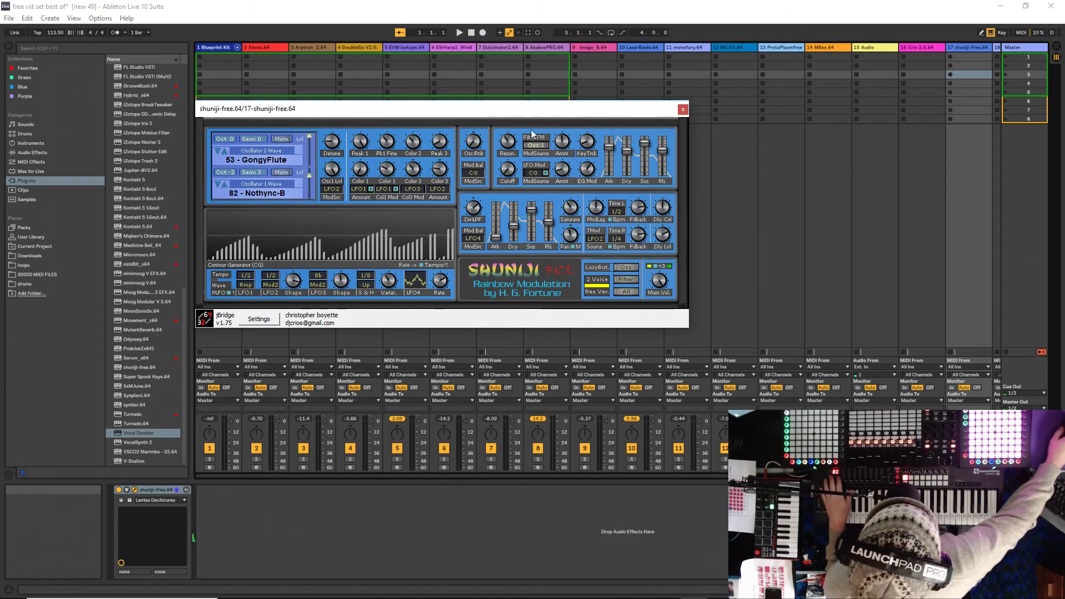
Switch to Podolski on track 18 and step forward through its presets from UH Accordeon Lead to UH Blue Note Rave.
drag(451, 115, 431, 168)
click(997, 48)
drag(633, 101, 515, 94)
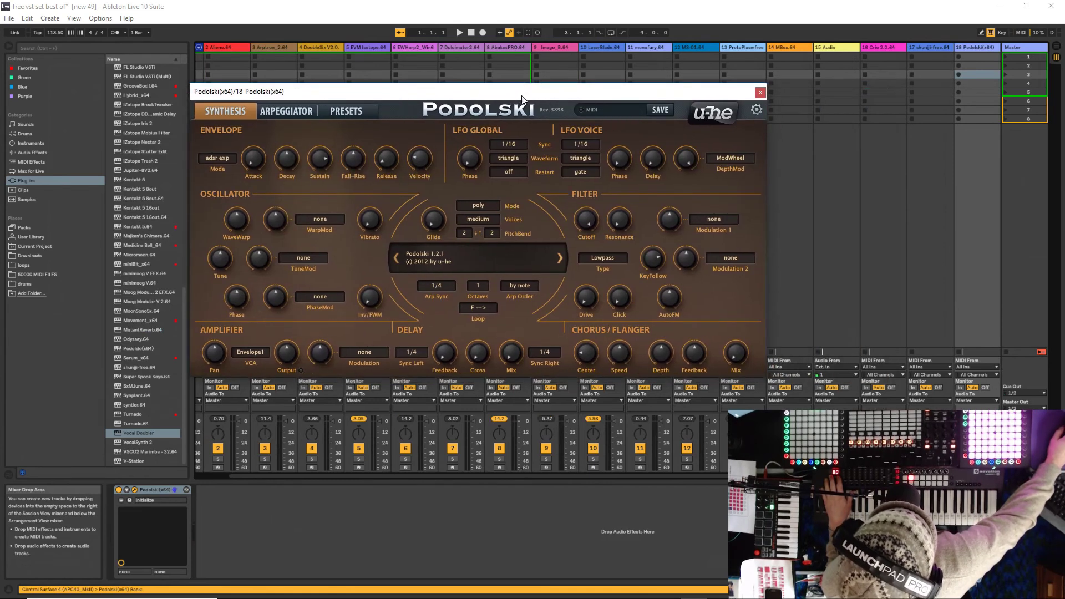
click(558, 258)
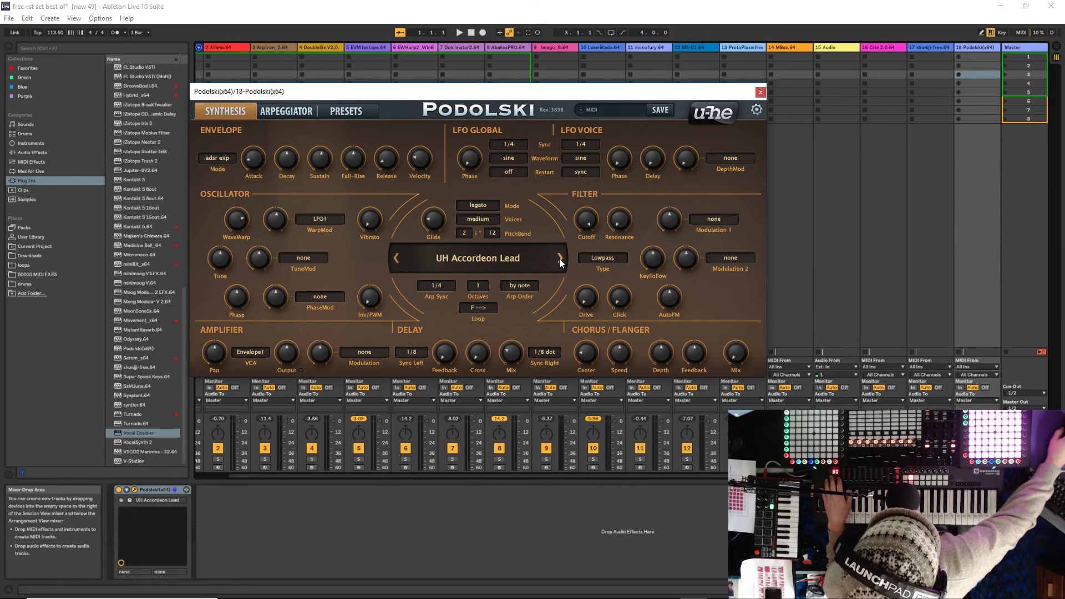
click(559, 258)
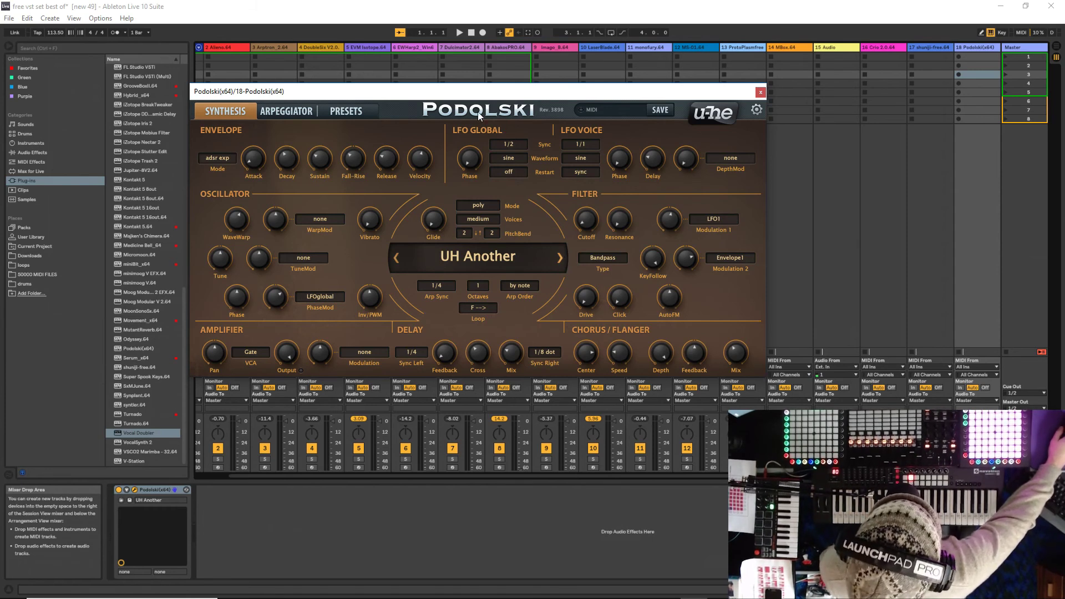
drag(447, 97, 343, 195)
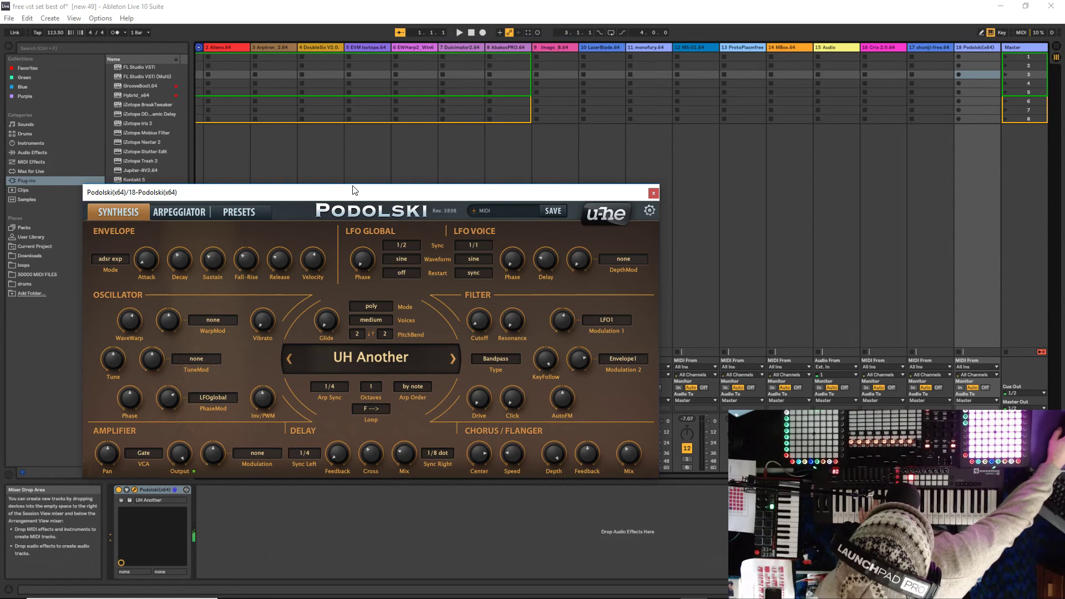
click(454, 358)
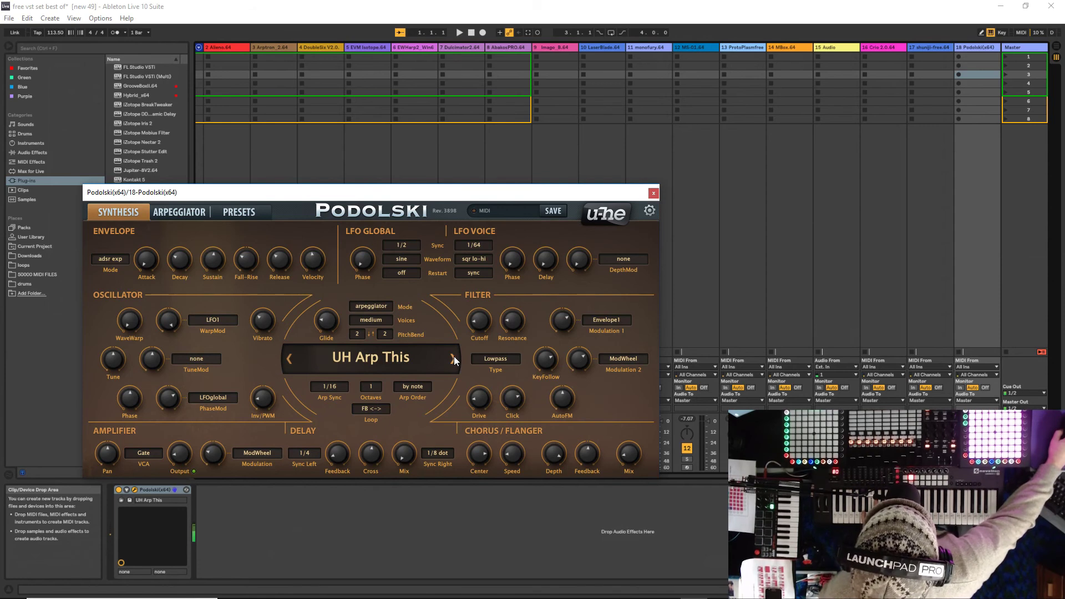
click(454, 359)
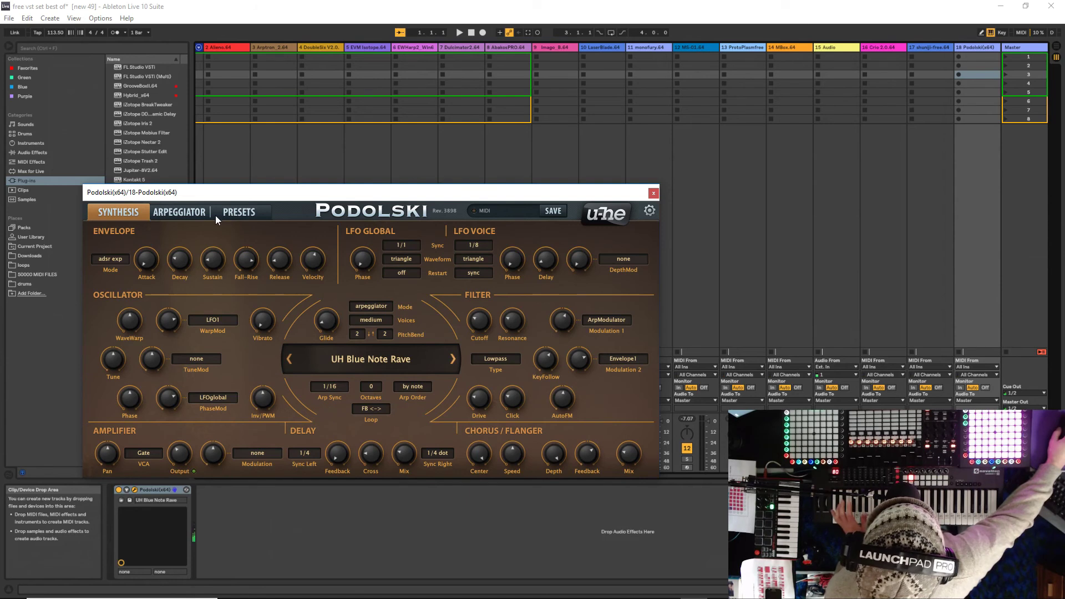
Look at Podolski's arpeggiator page and preset list, keep UH Blue Note Rave and close the plug-in window.
click(179, 212)
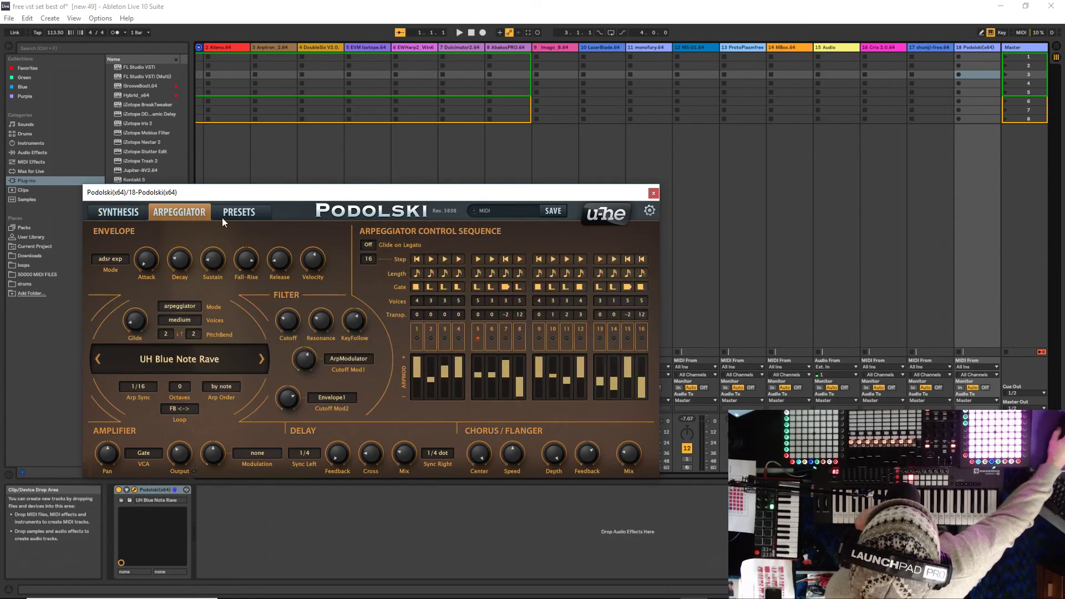
click(135, 214)
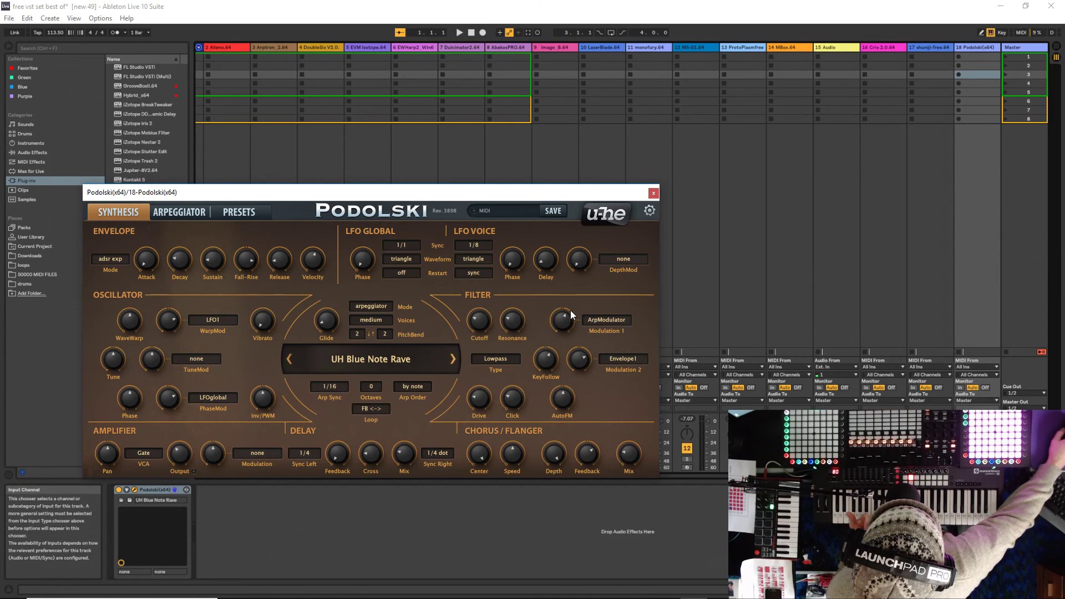
click(359, 362)
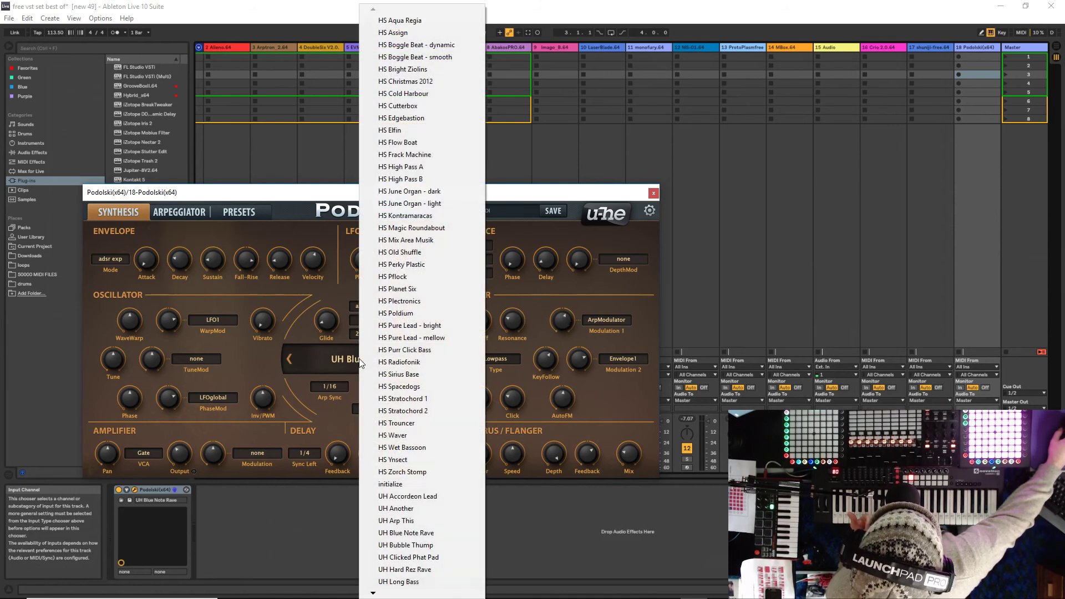
click(314, 199)
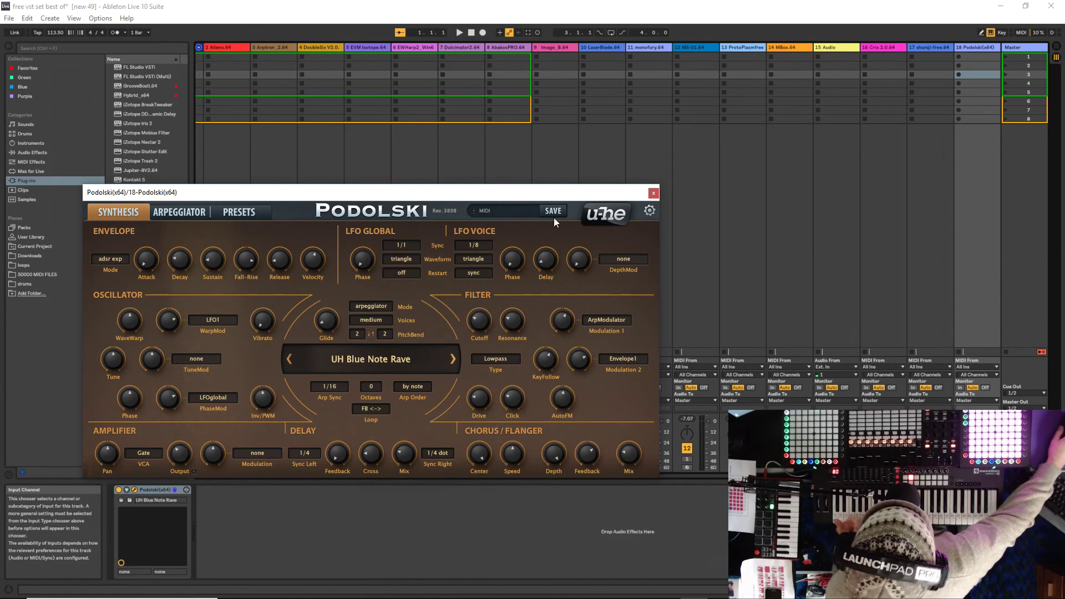
click(654, 195)
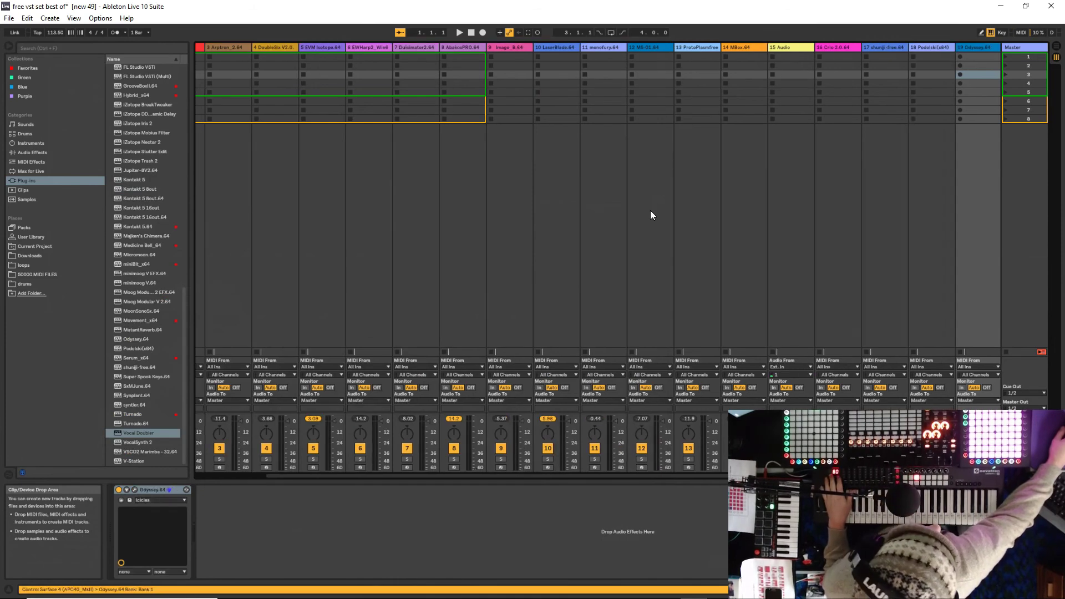
Switch to track 19 and show Odyssey's plug-in window, moving it over the session tracks.
key(Right)
key(Left)
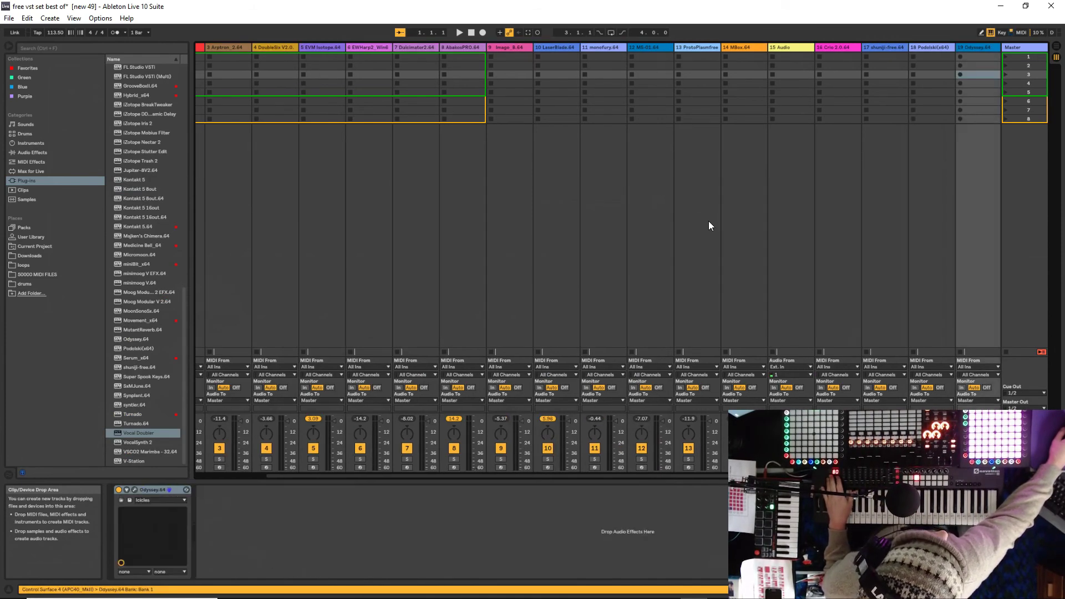
key(Left)
key(Right)
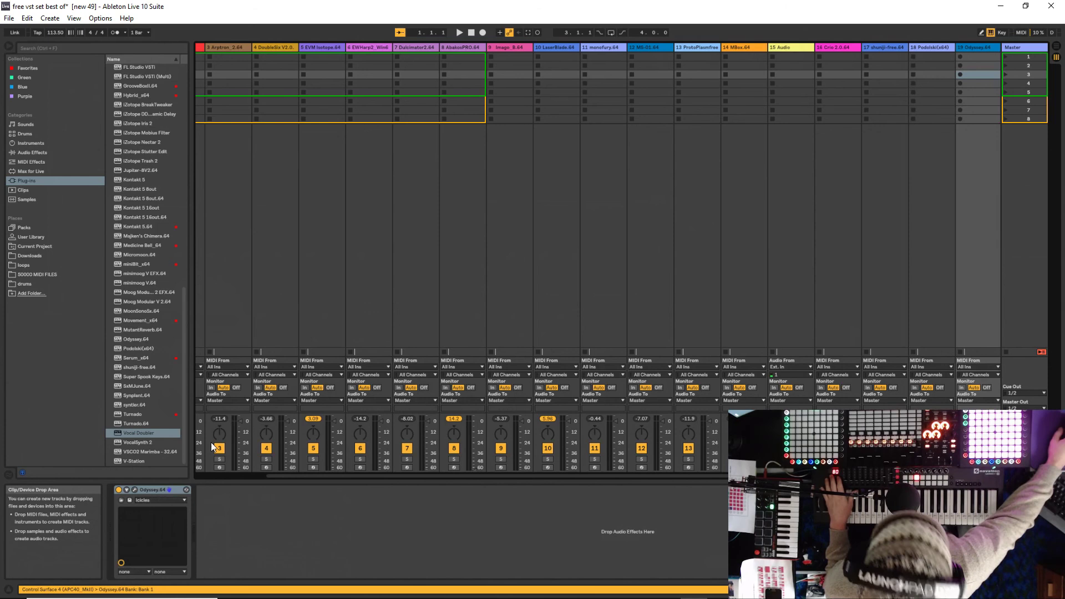
click(135, 489)
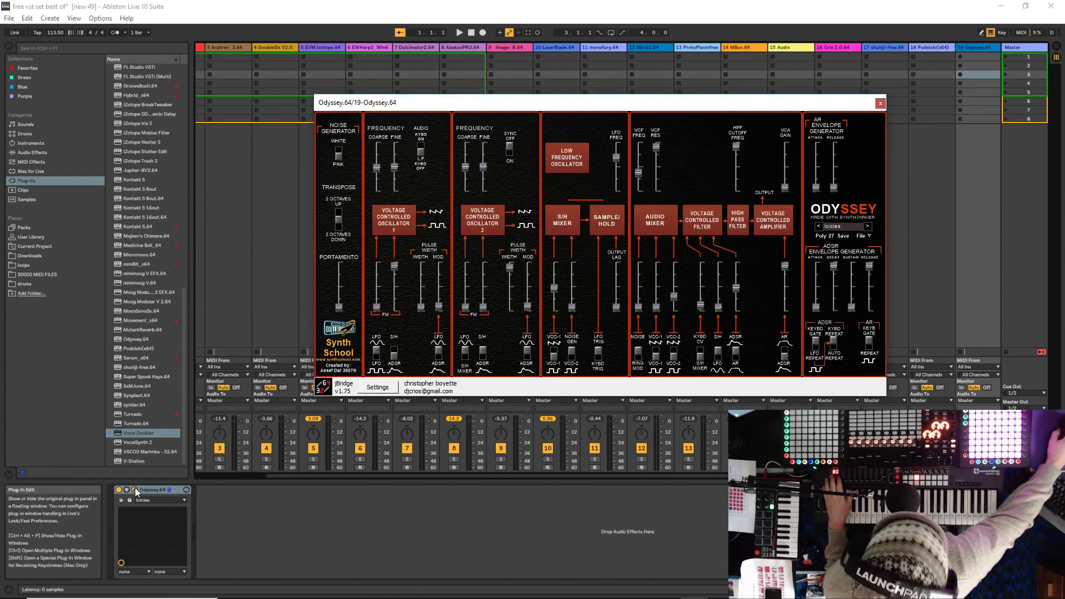
drag(571, 107, 385, 140)
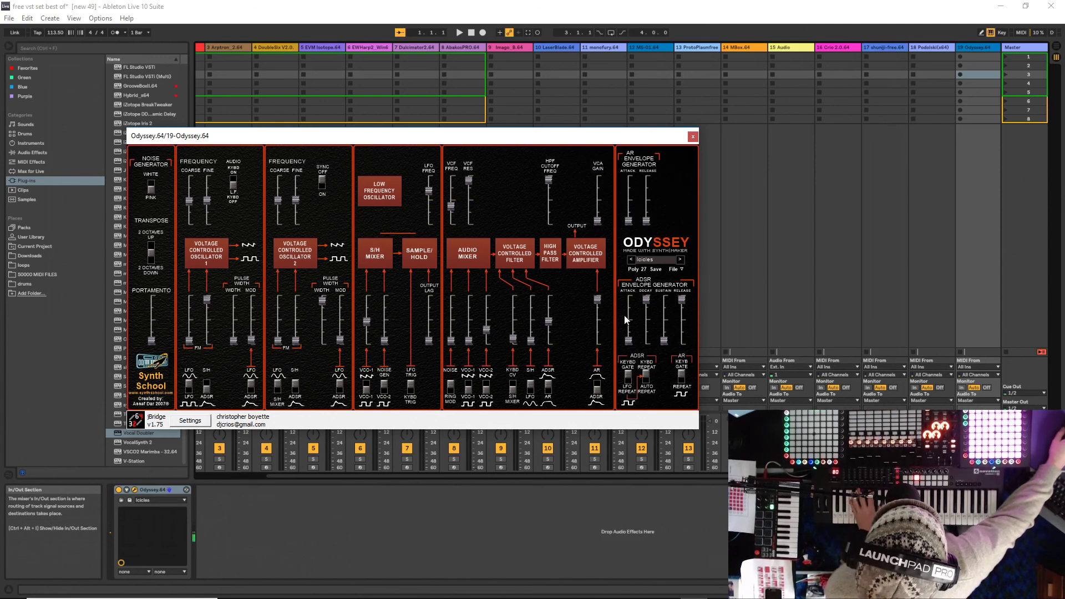
Step through Odyssey's presets past Trumpotine, cellTone and Dont Use Presets to 23, return to Karn evil 9 and close its window.
click(681, 260)
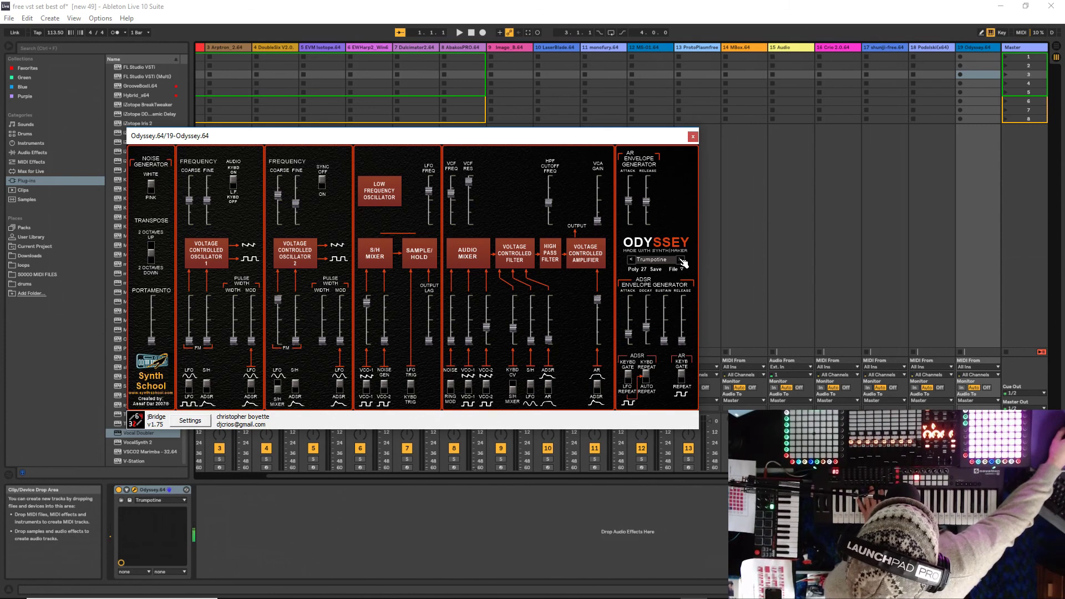
click(682, 261)
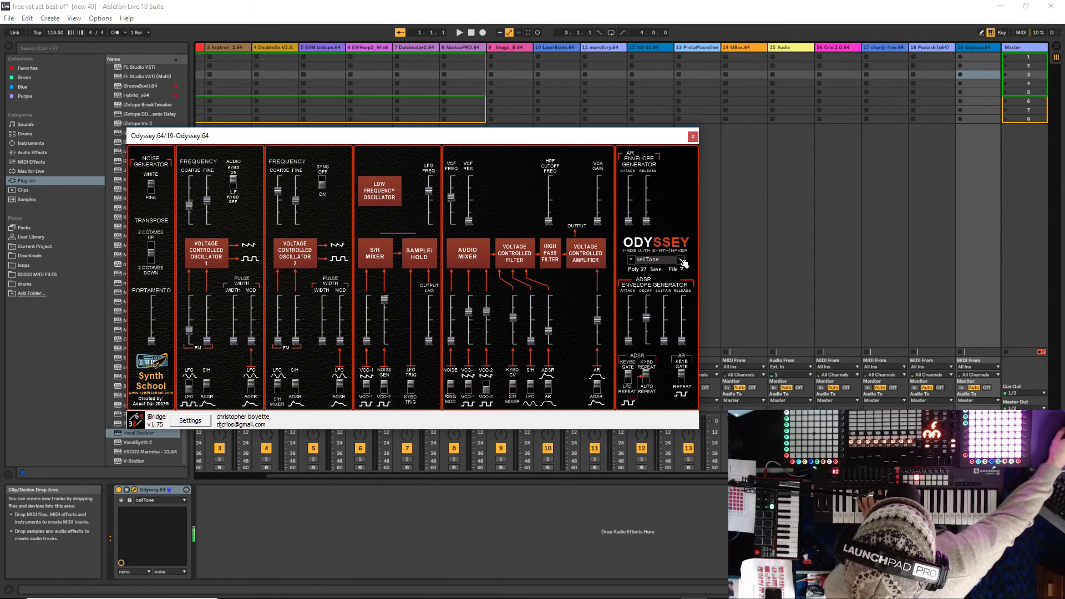
click(683, 261)
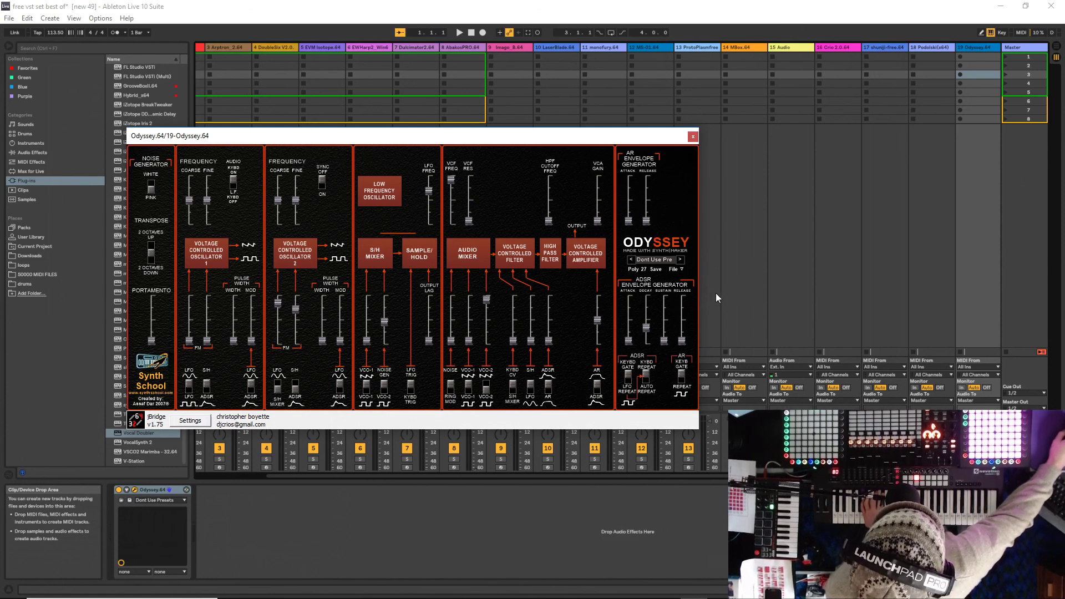
click(681, 259)
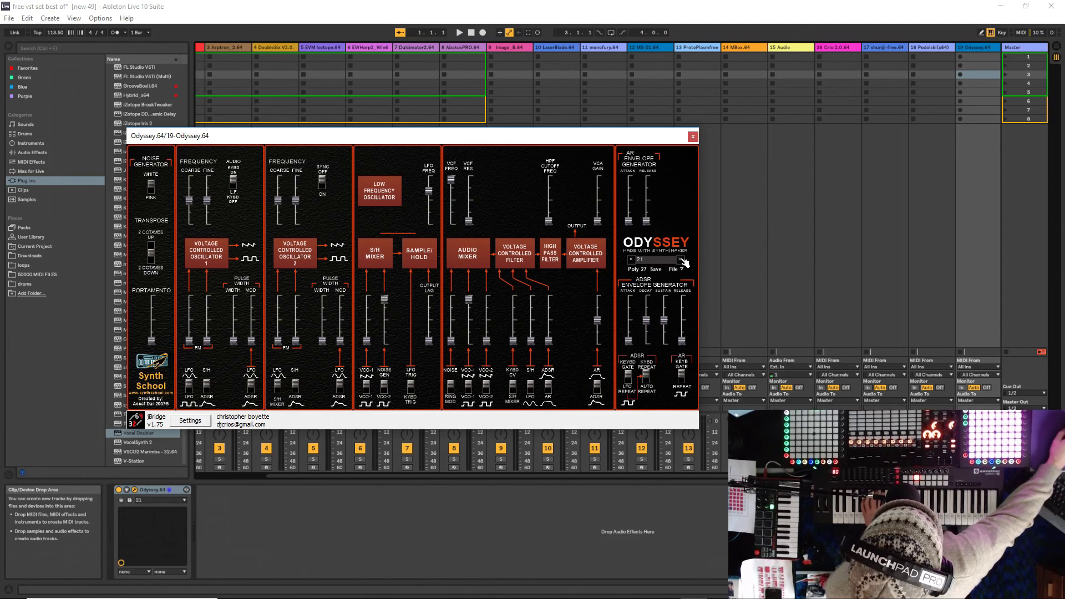
click(680, 259)
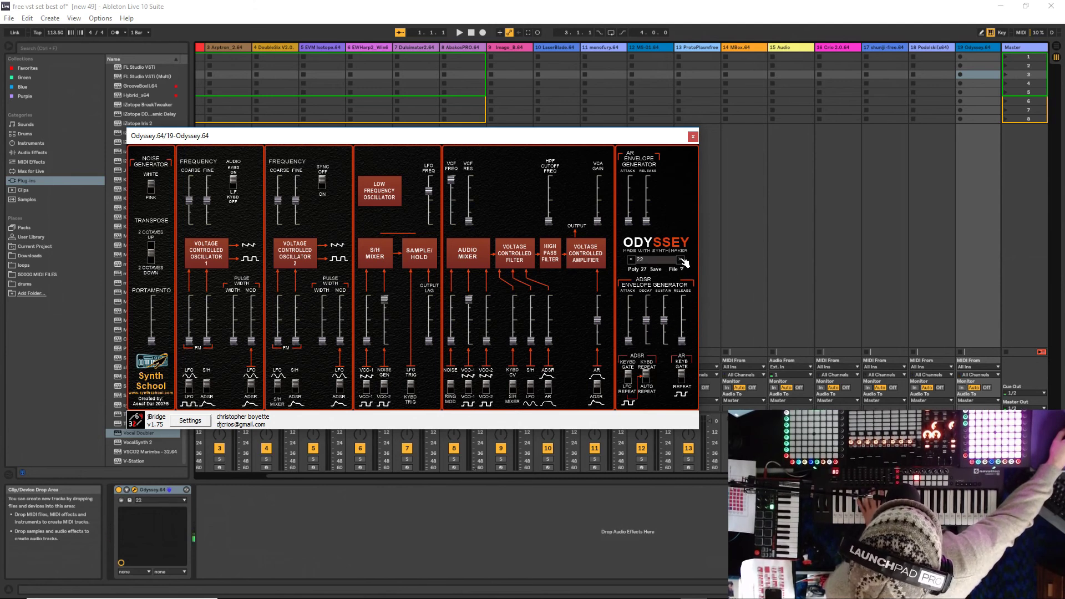
click(681, 259)
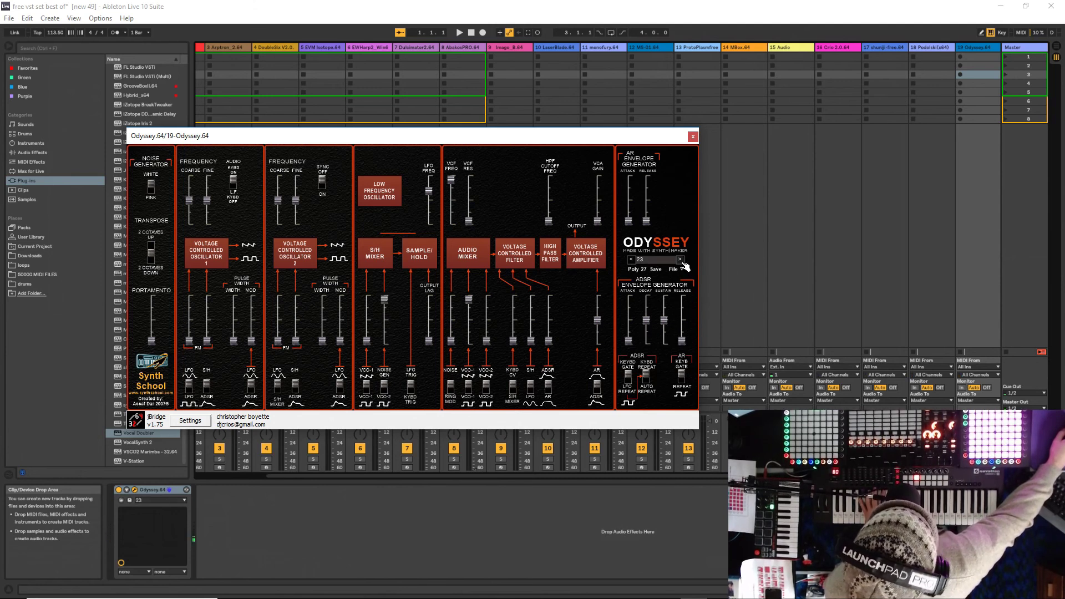
click(631, 260)
click(631, 260)
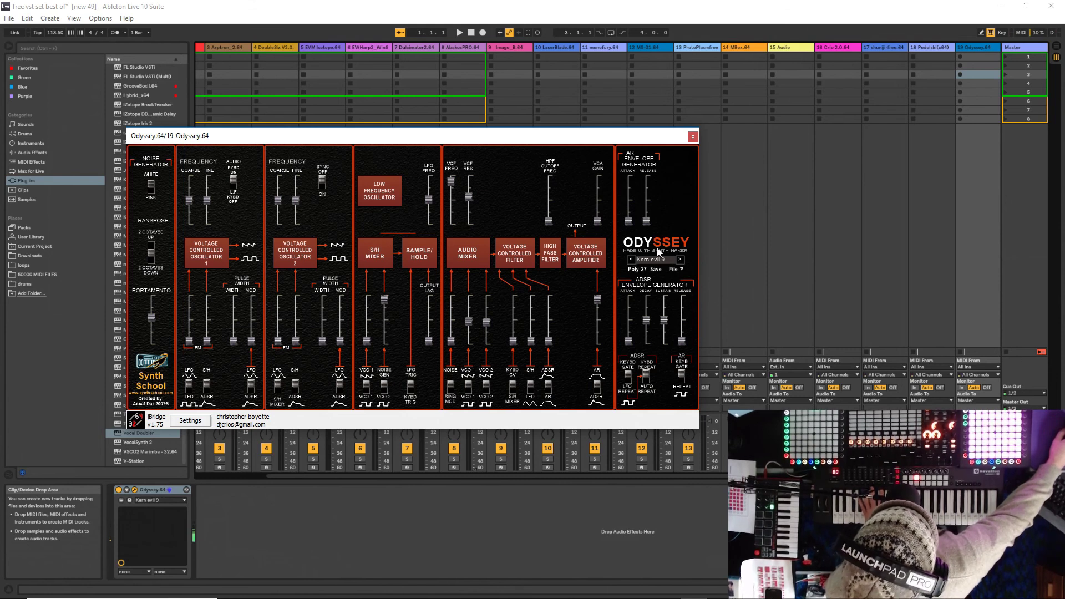
click(692, 137)
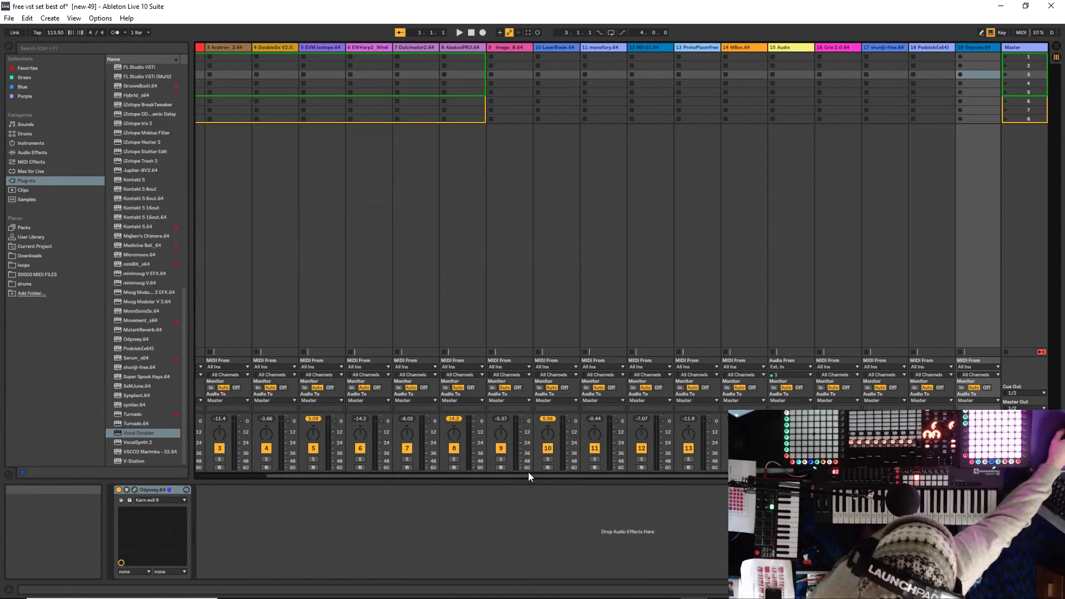
Return to the set's first tracks and the beginning of the plug-in list.
drag(528, 475, 401, 489)
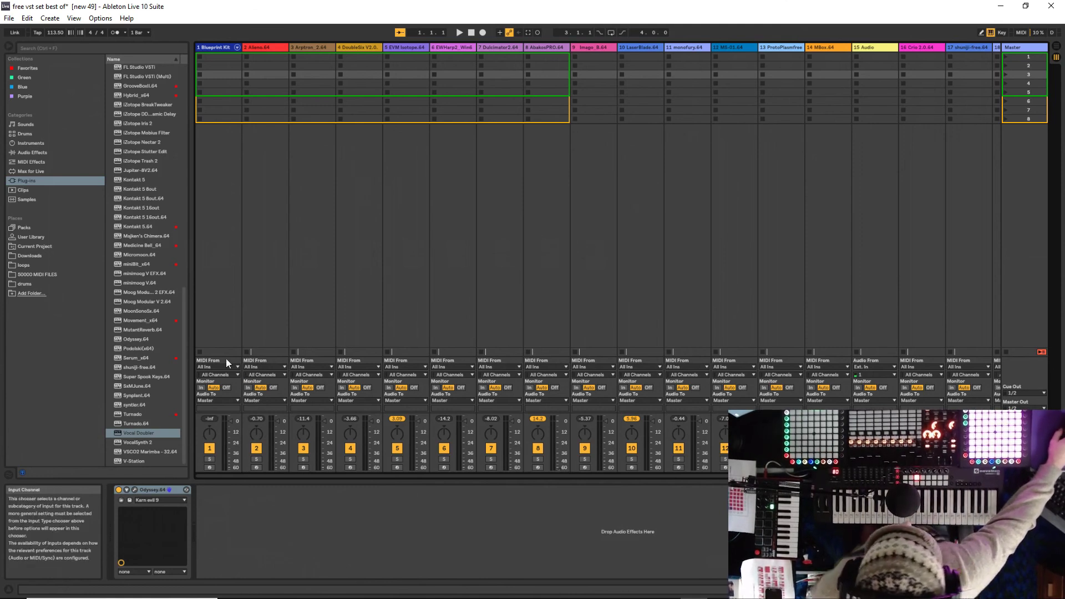
drag(186, 332, 182, 112)
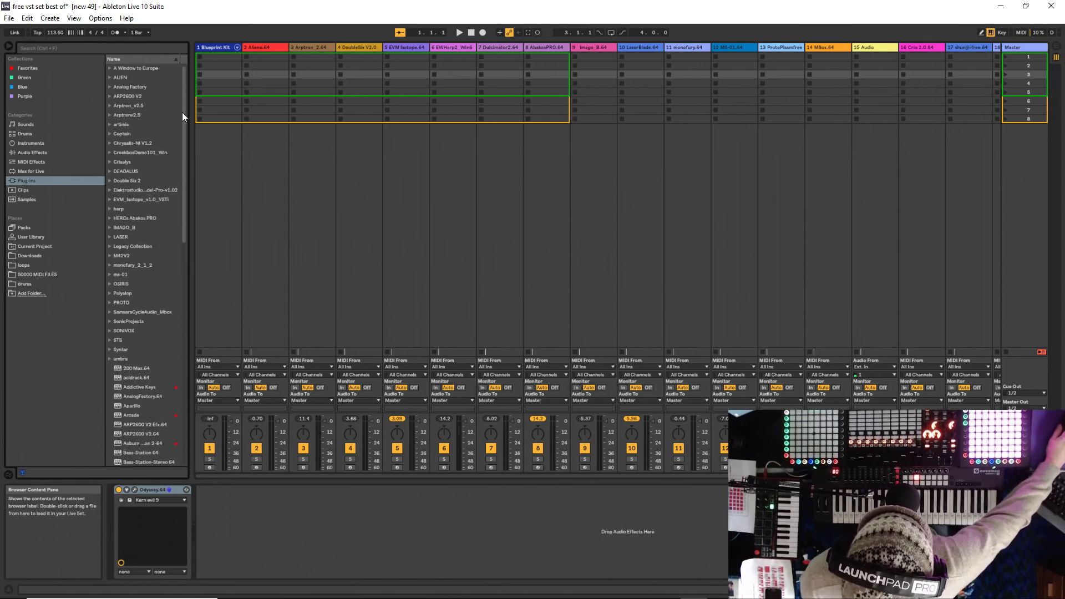